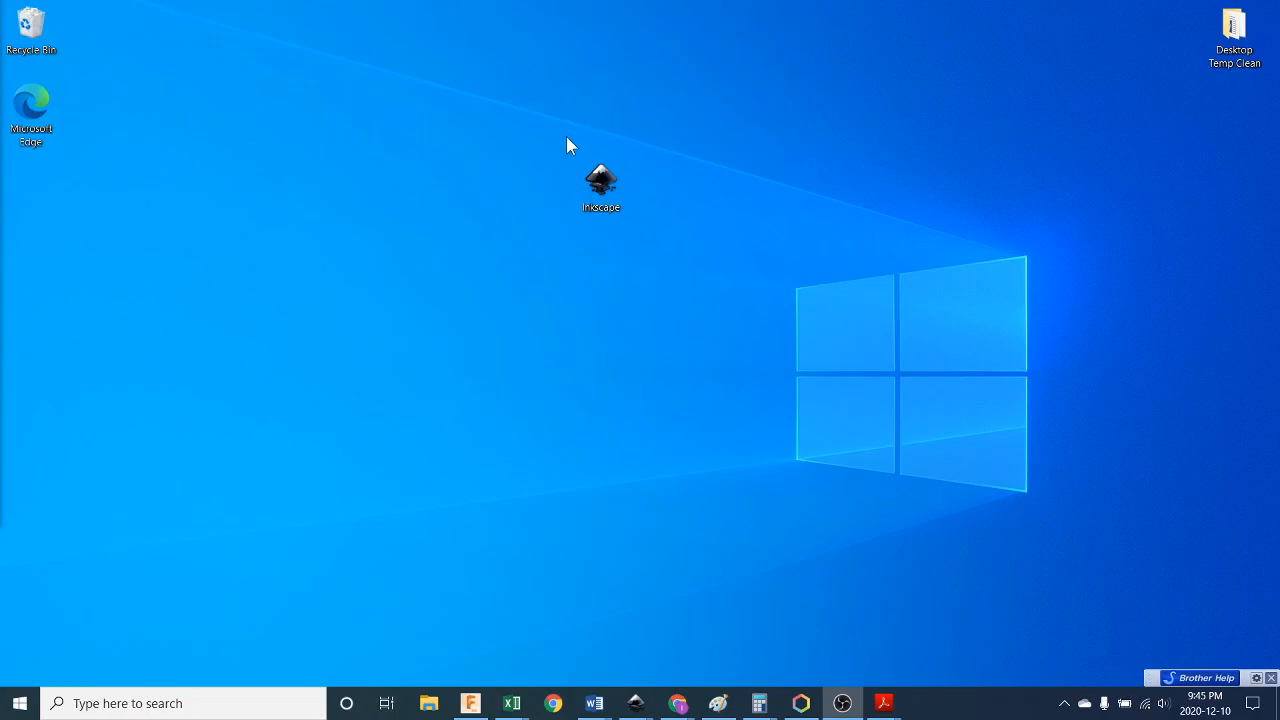
pyautogui.click(210, 700)
pyautogui.write('in')
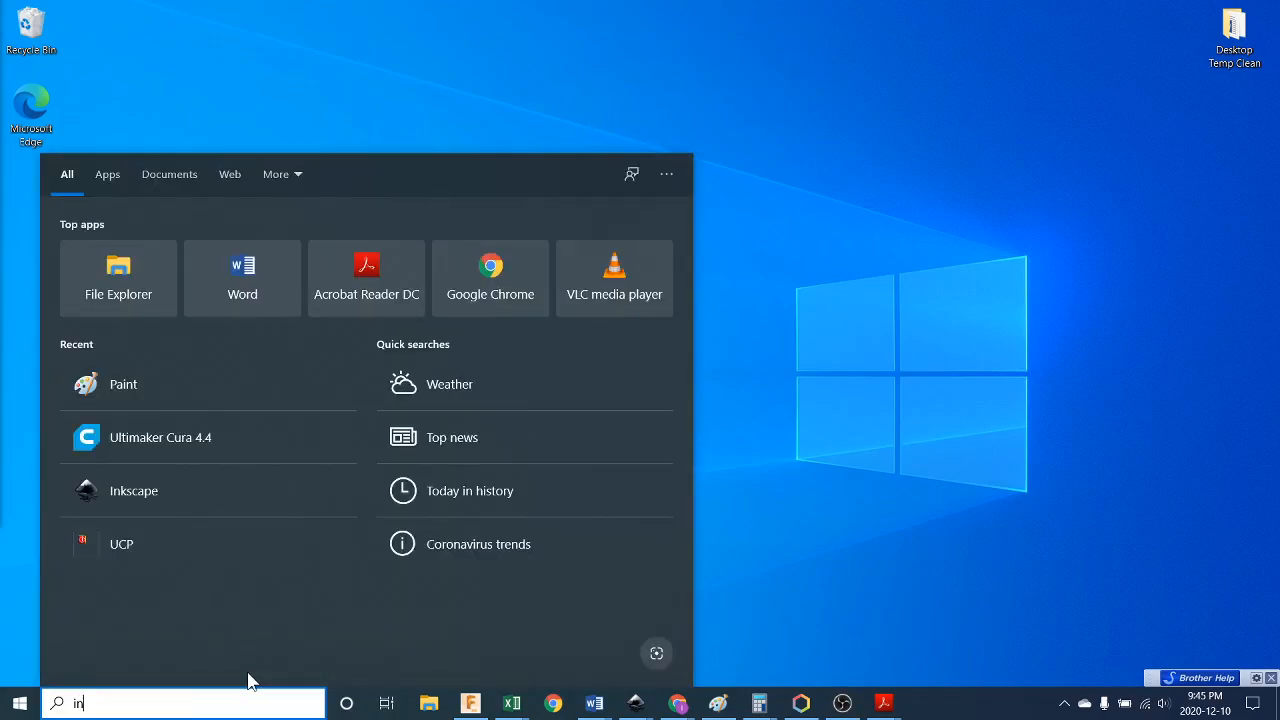
pyautogui.write('kscape')
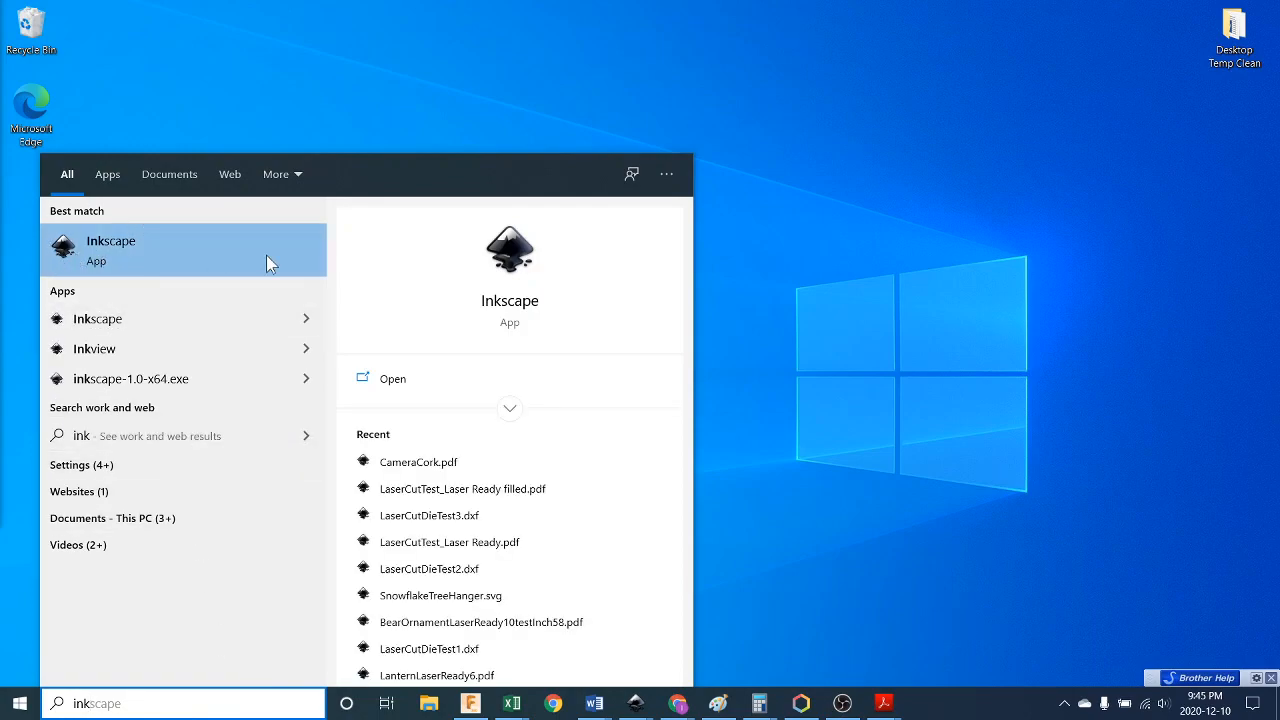
pyautogui.click(877, 313)
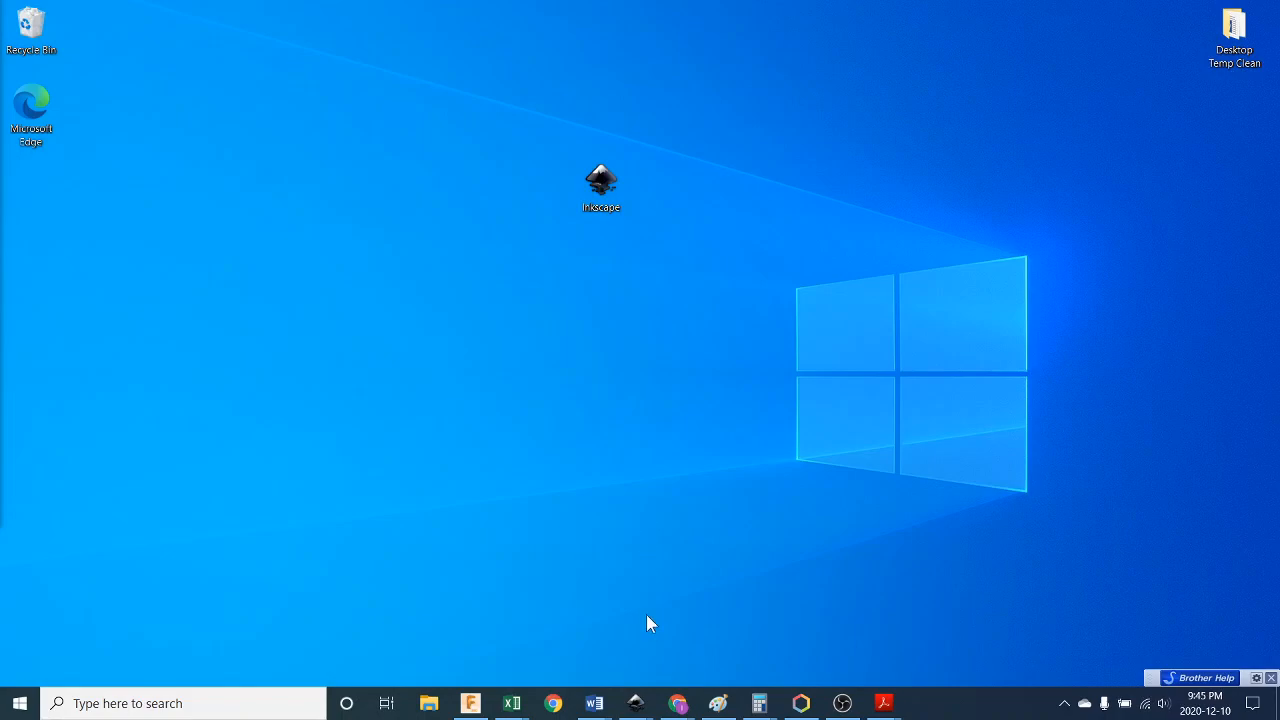
# Switch to the open Inkscape window with the blank New document 3
pyautogui.moveTo(636, 708)
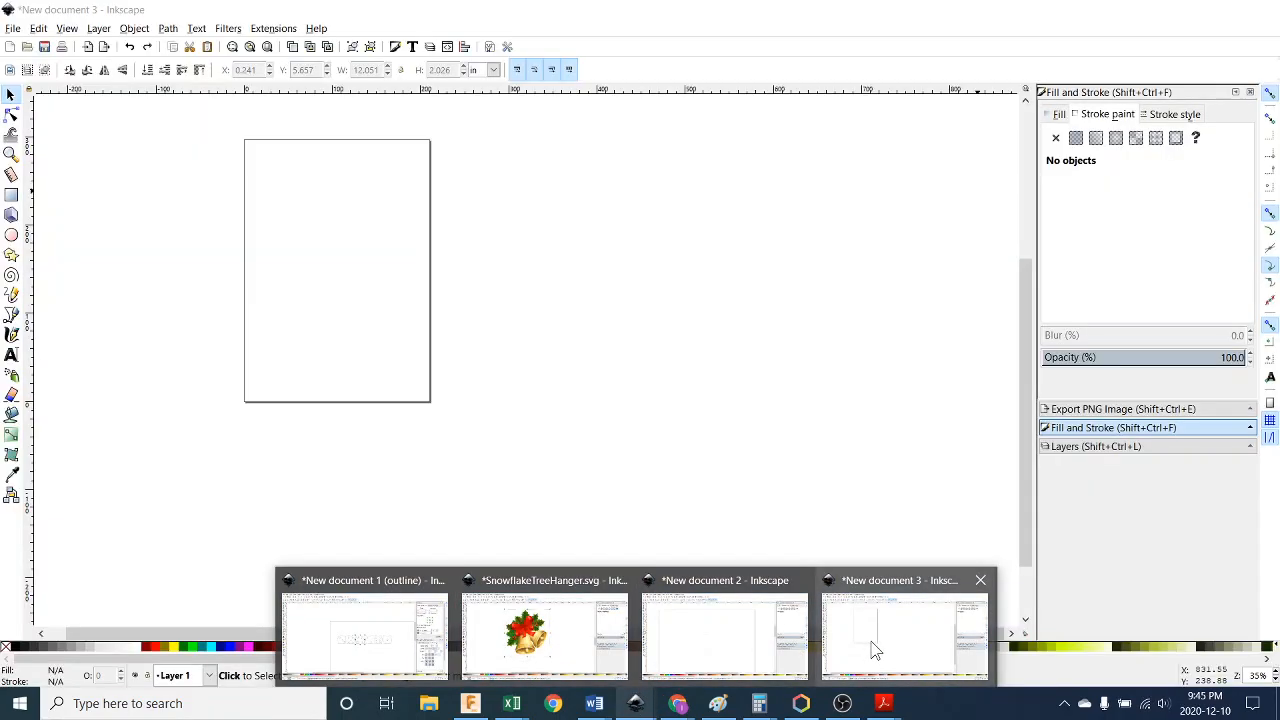
pyautogui.click(871, 647)
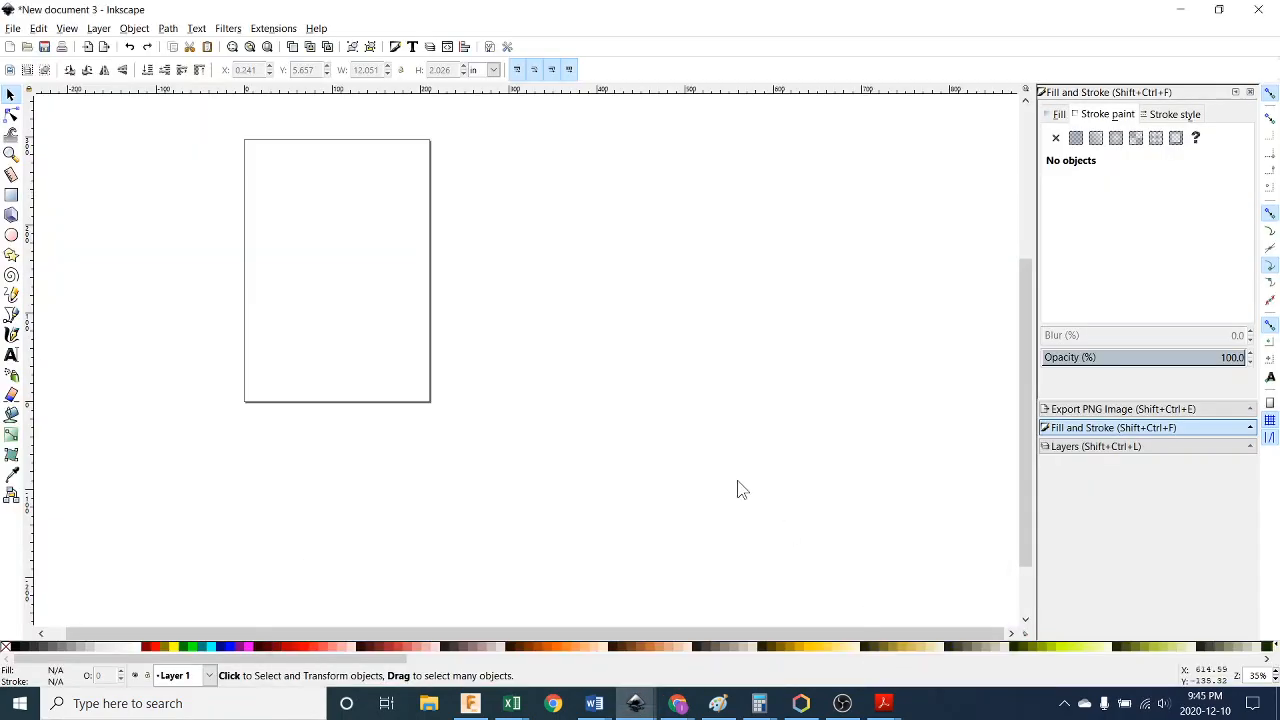
pyautogui.scroll(3, 326, 291)
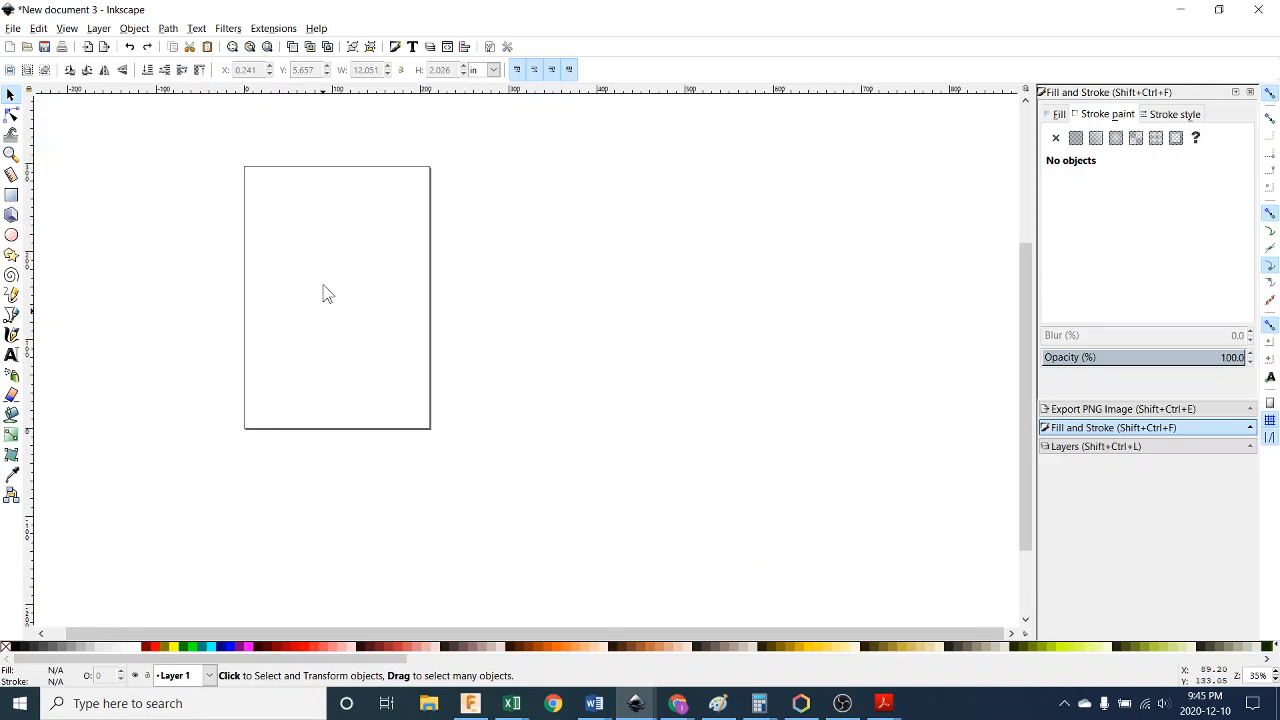
pyautogui.moveTo(326, 297); pyautogui.dragTo(523, 285)
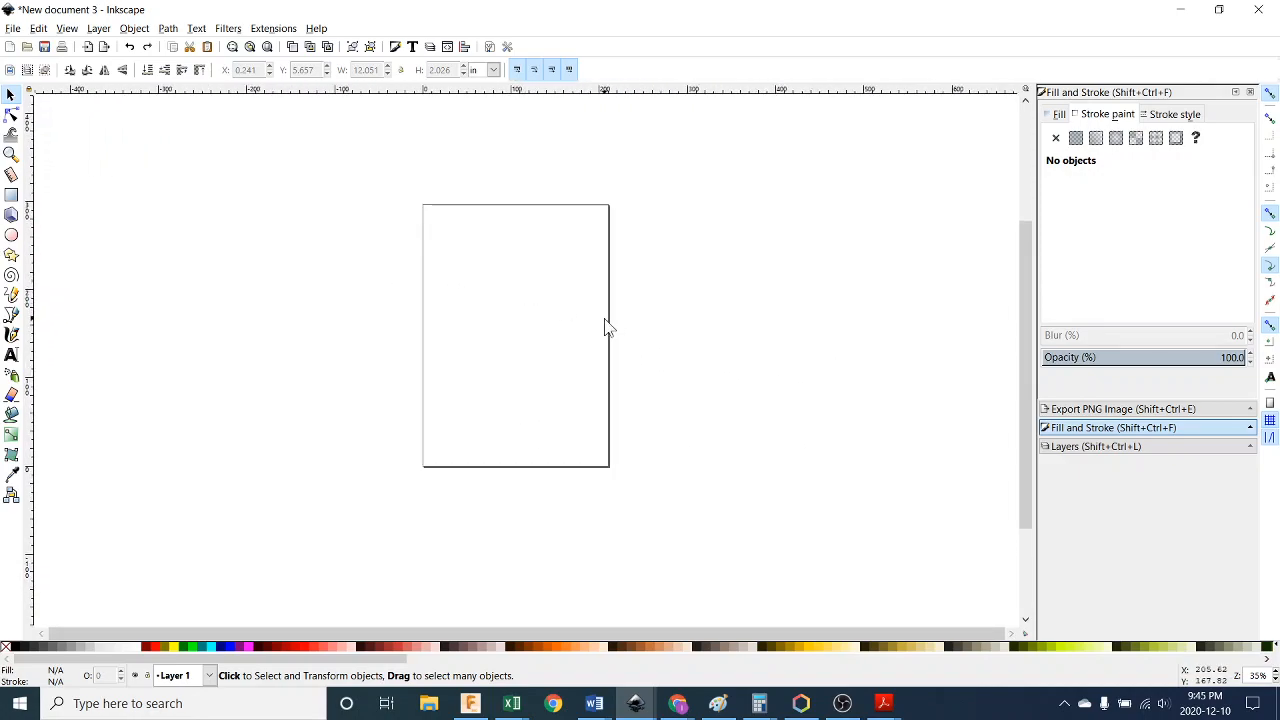
pyautogui.keyDown('ctrl'); pyautogui.scroll(-1, 603, 328); pyautogui.keyUp('ctrl')
pyautogui.keyDown('ctrl'); pyautogui.scroll(2, 600, 330); pyautogui.keyUp('ctrl')
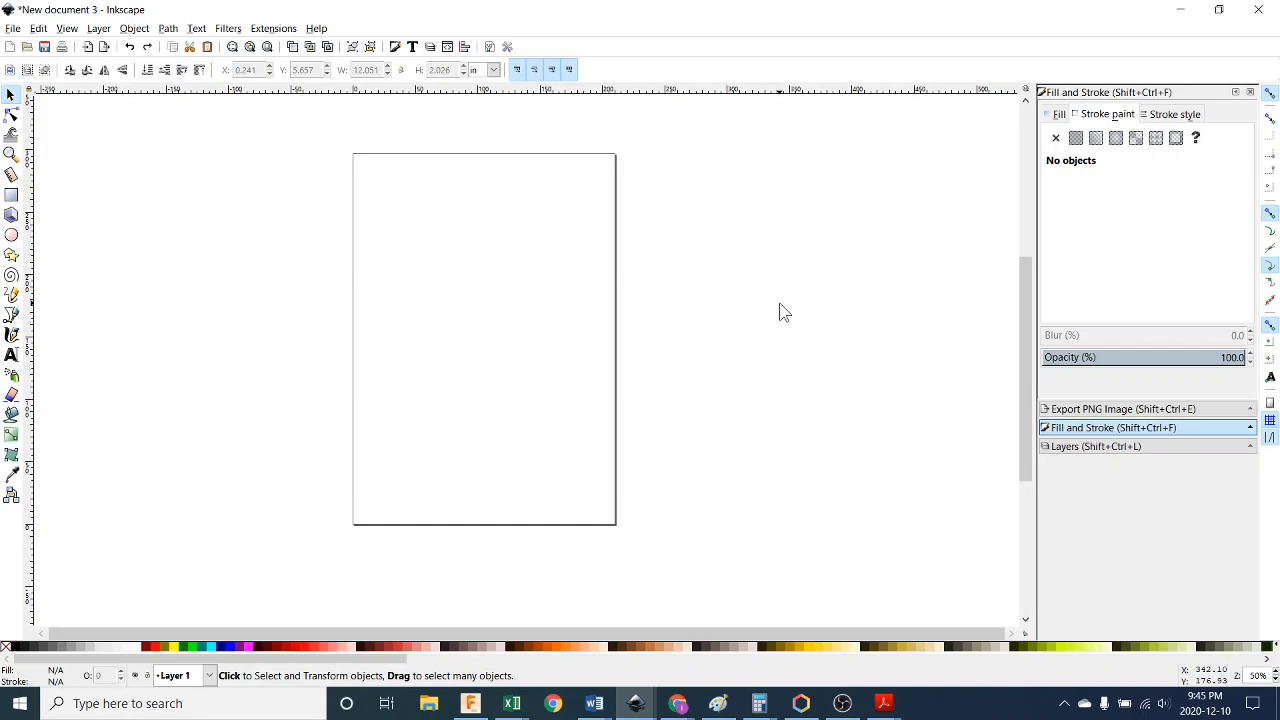
# Import Laser Cut Die 2.dxf with a manual scale factor of 1.0 and move the drawing onto the upper part of the page
pyautogui.click(13, 29)
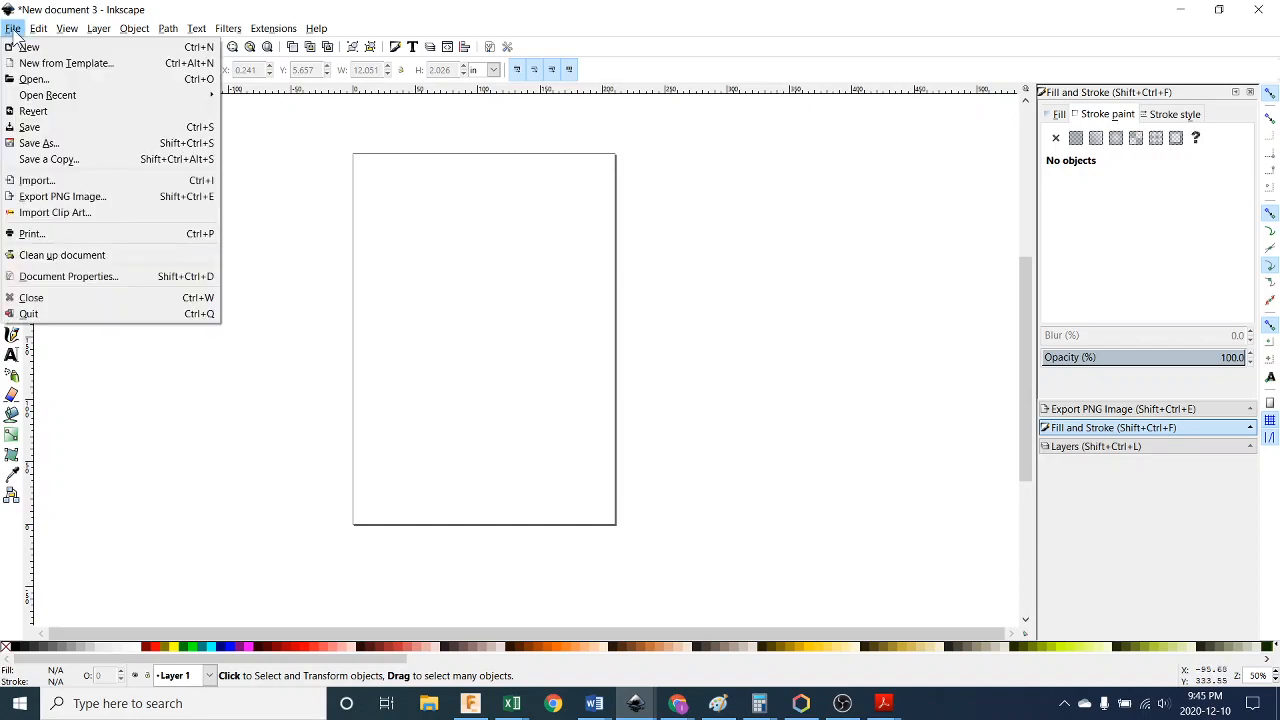
pyautogui.click(36, 180)
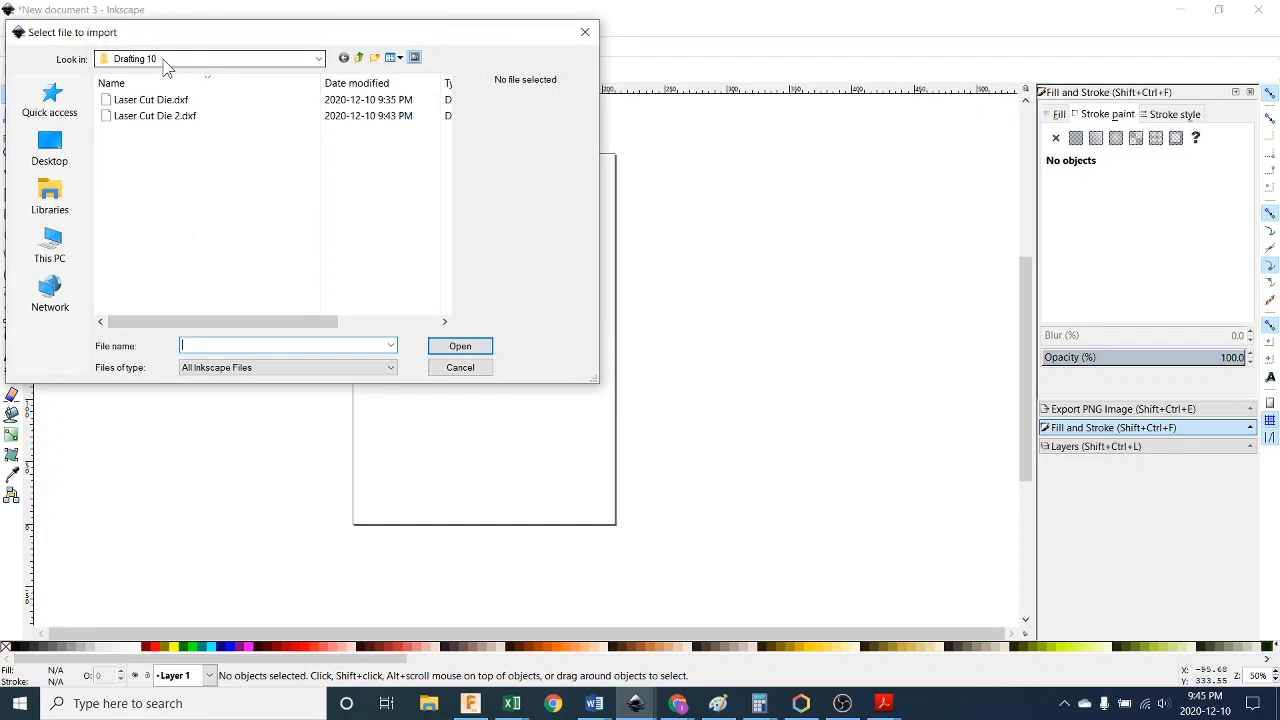
pyautogui.click(192, 119)
pyautogui.doubleClick(192, 119)
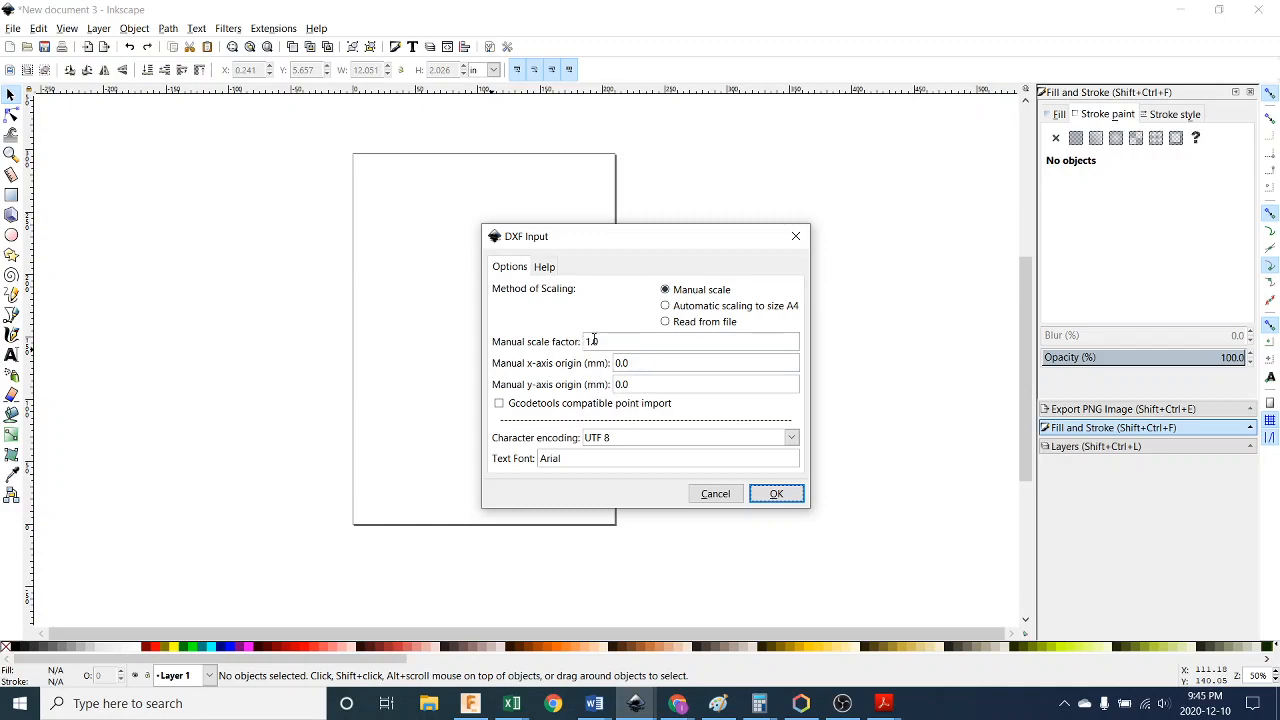
pyautogui.click(773, 494)
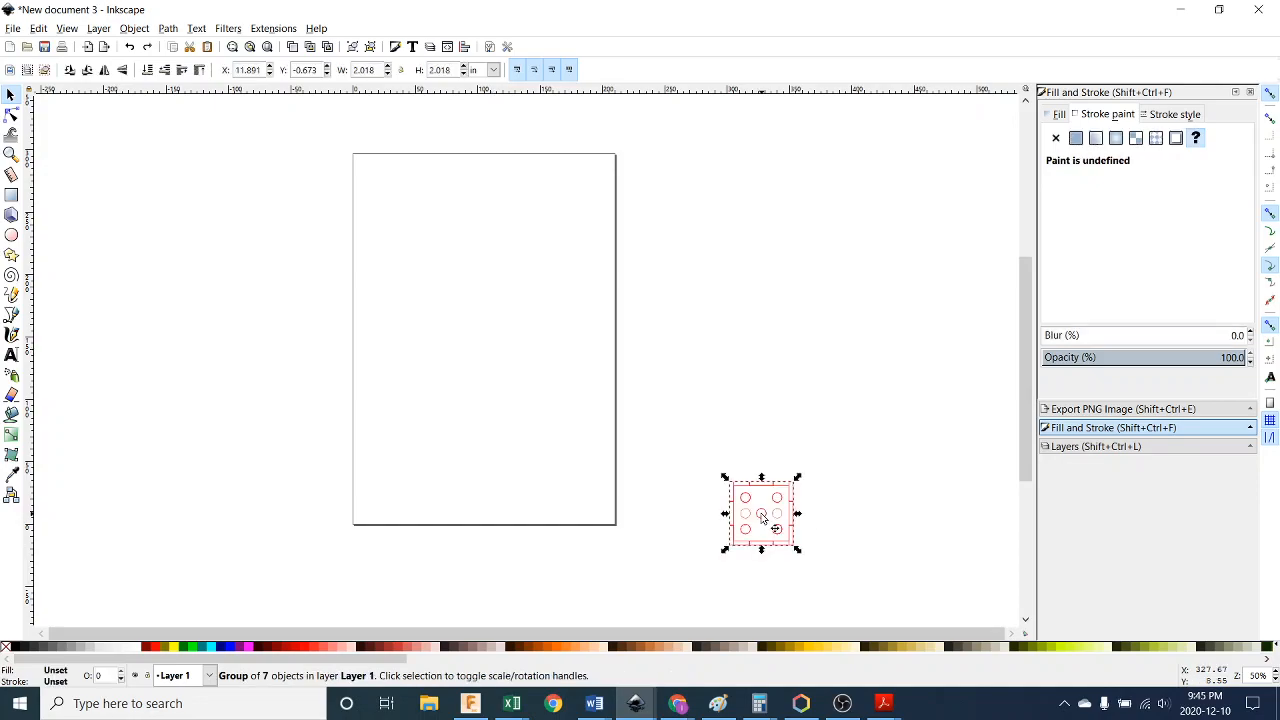
pyautogui.moveTo(779, 530); pyautogui.dragTo(489, 285)
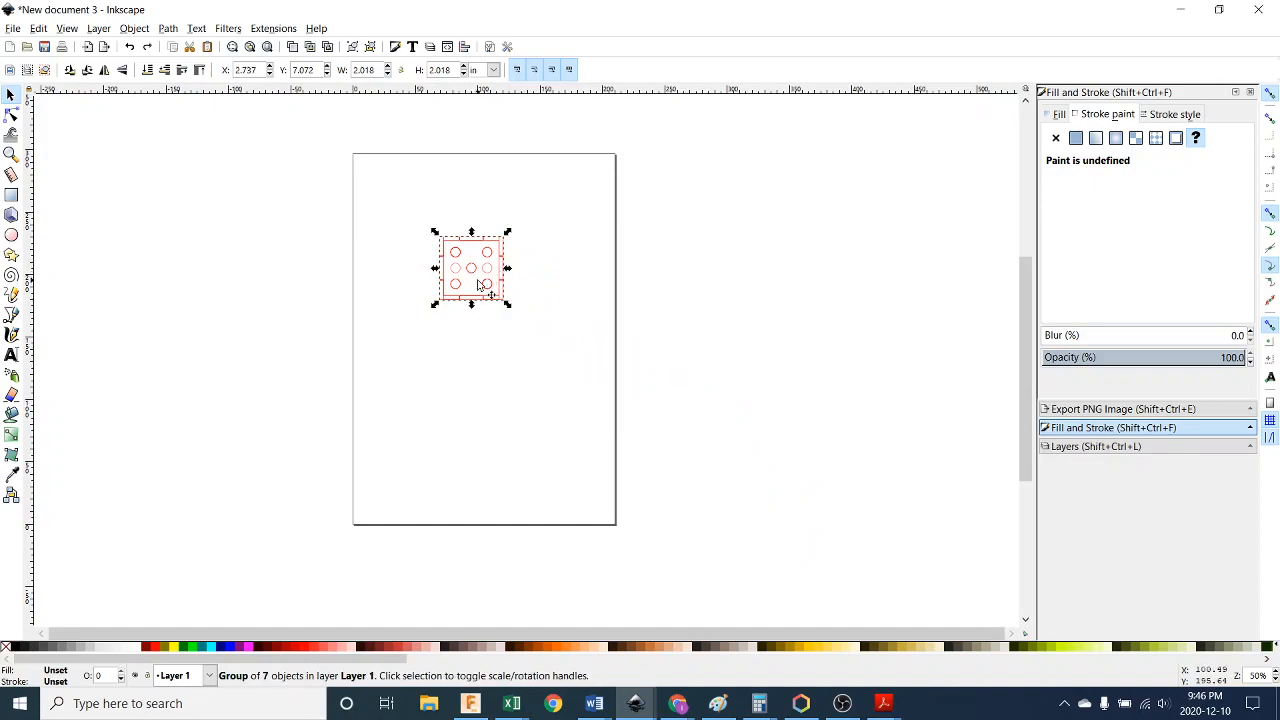
# Check the imported drawing's width and height in centimetres and in inches, leaving the units on inches
pyautogui.click(493, 70)
pyautogui.click(478, 148)
pyautogui.click(493, 70)
pyautogui.click(479, 164)
pyautogui.click(494, 71)
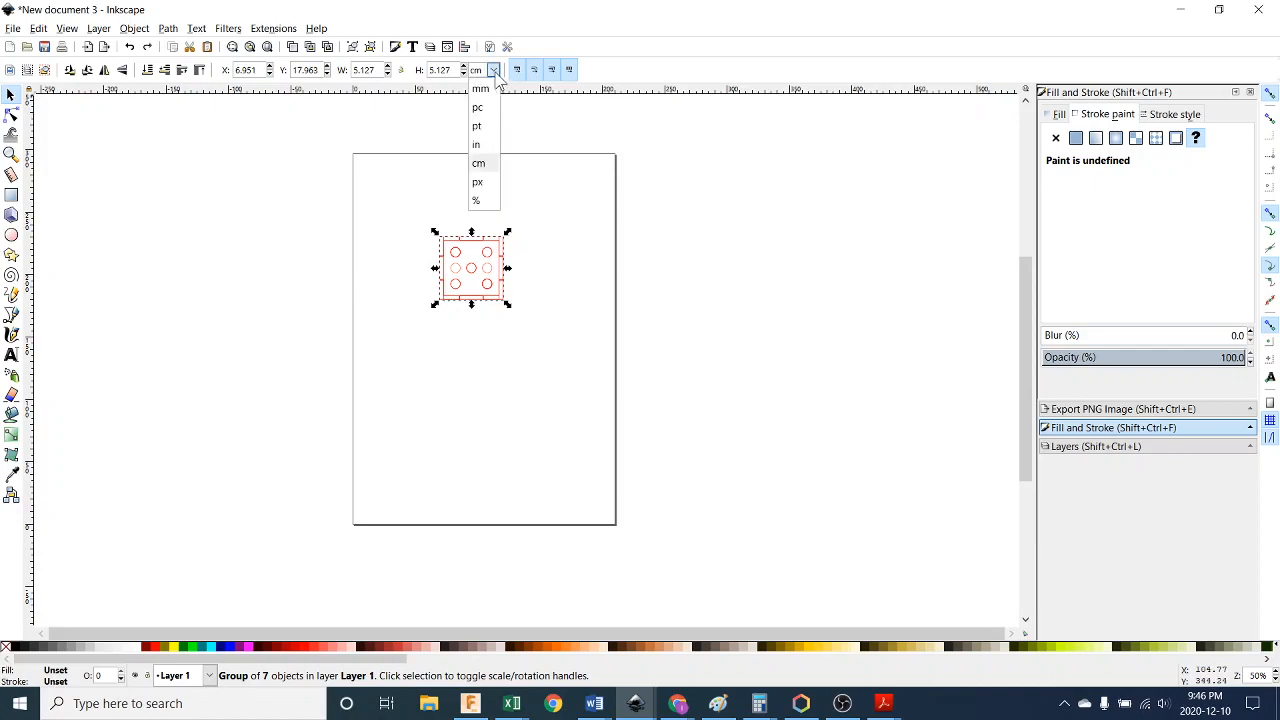
pyautogui.click(479, 145)
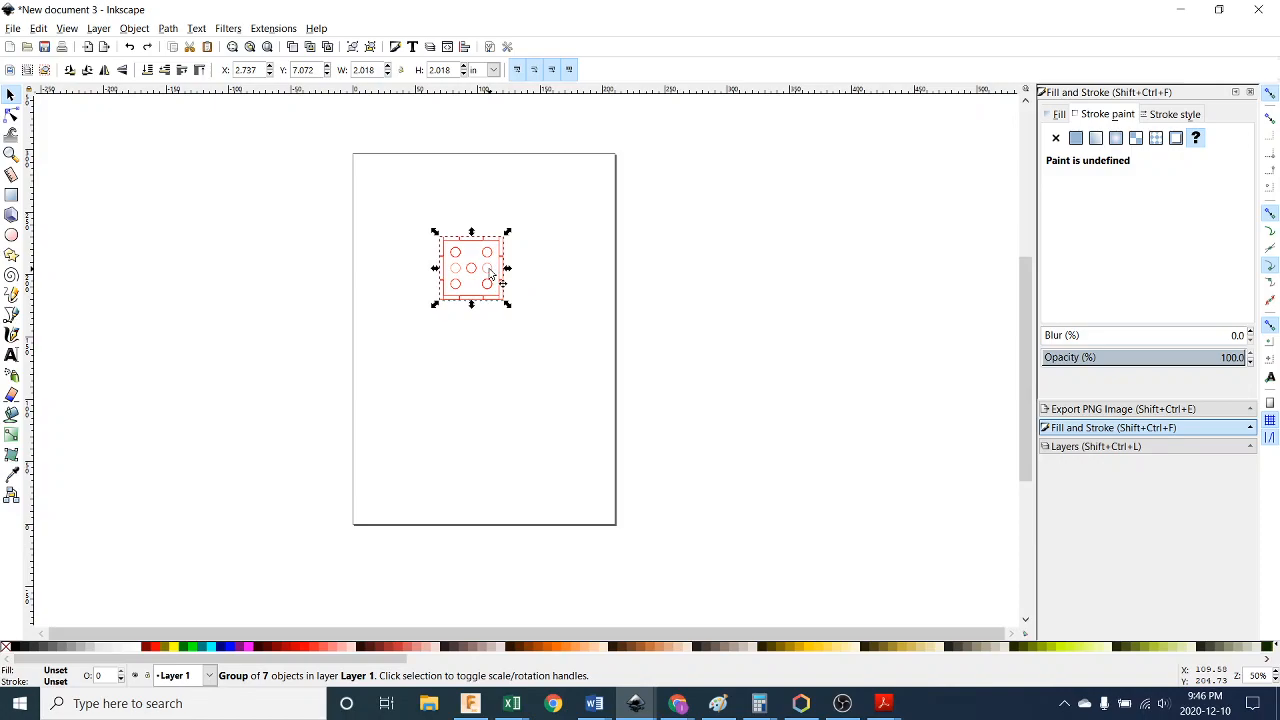
# Ungroup the imported die drawing into its separate faces and clear the selection
pyautogui.click(620, 280)
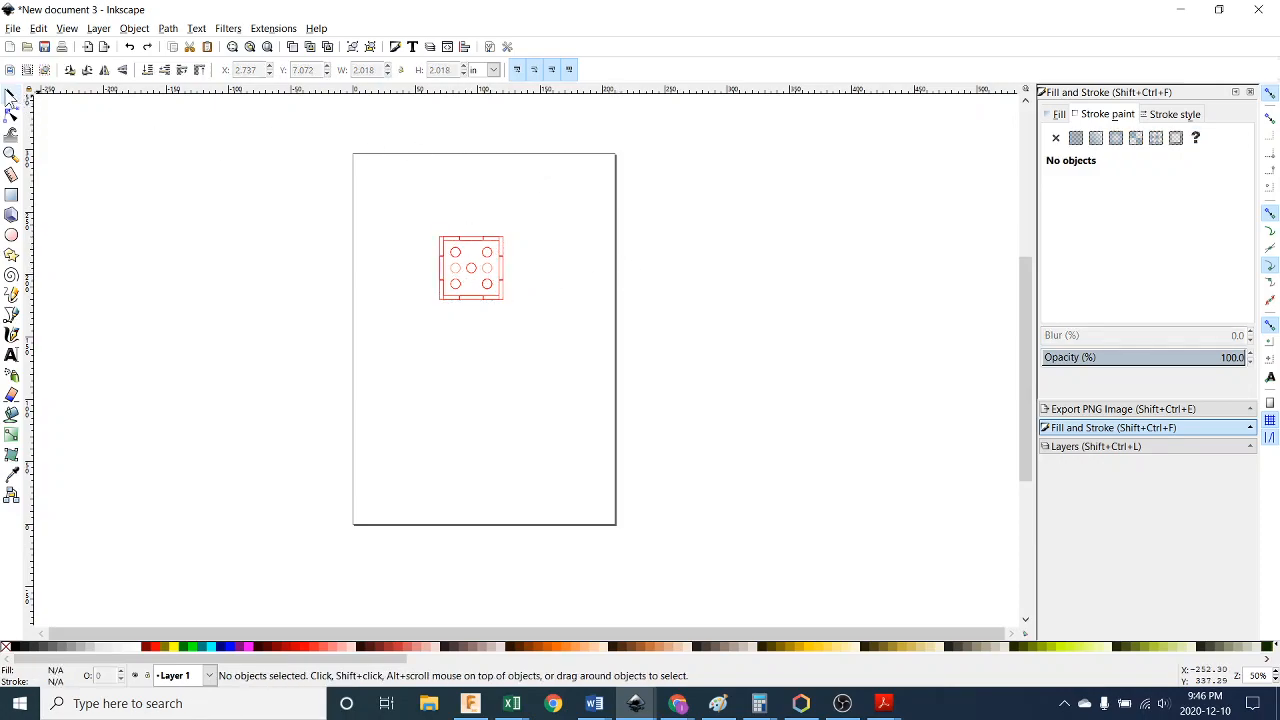
pyautogui.click(458, 254)
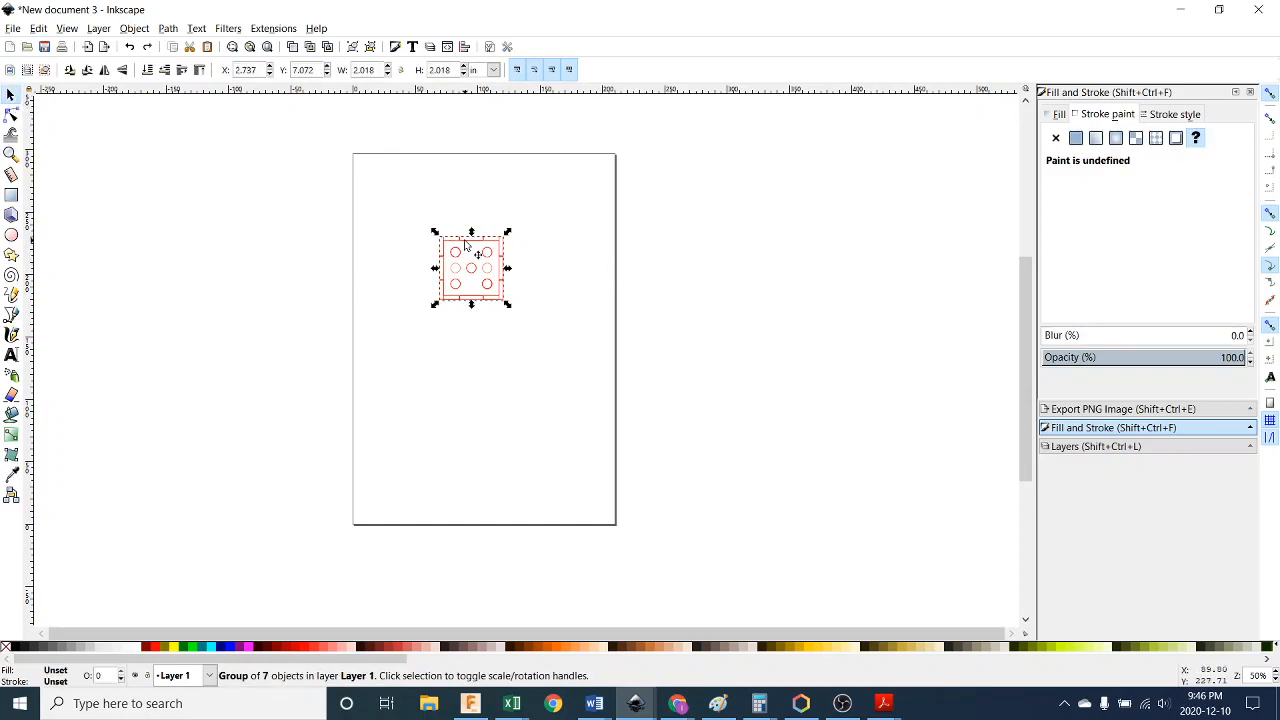
pyautogui.click(552, 234)
pyautogui.click(10, 94)
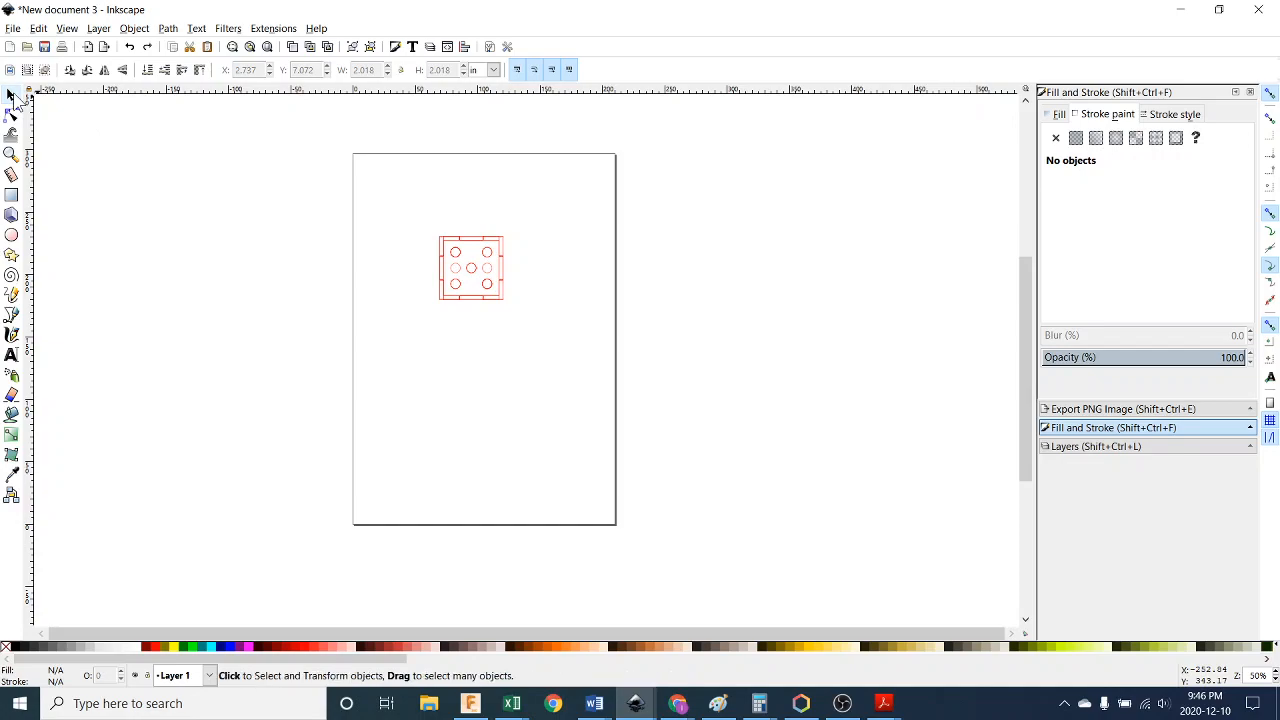
pyautogui.click(448, 255)
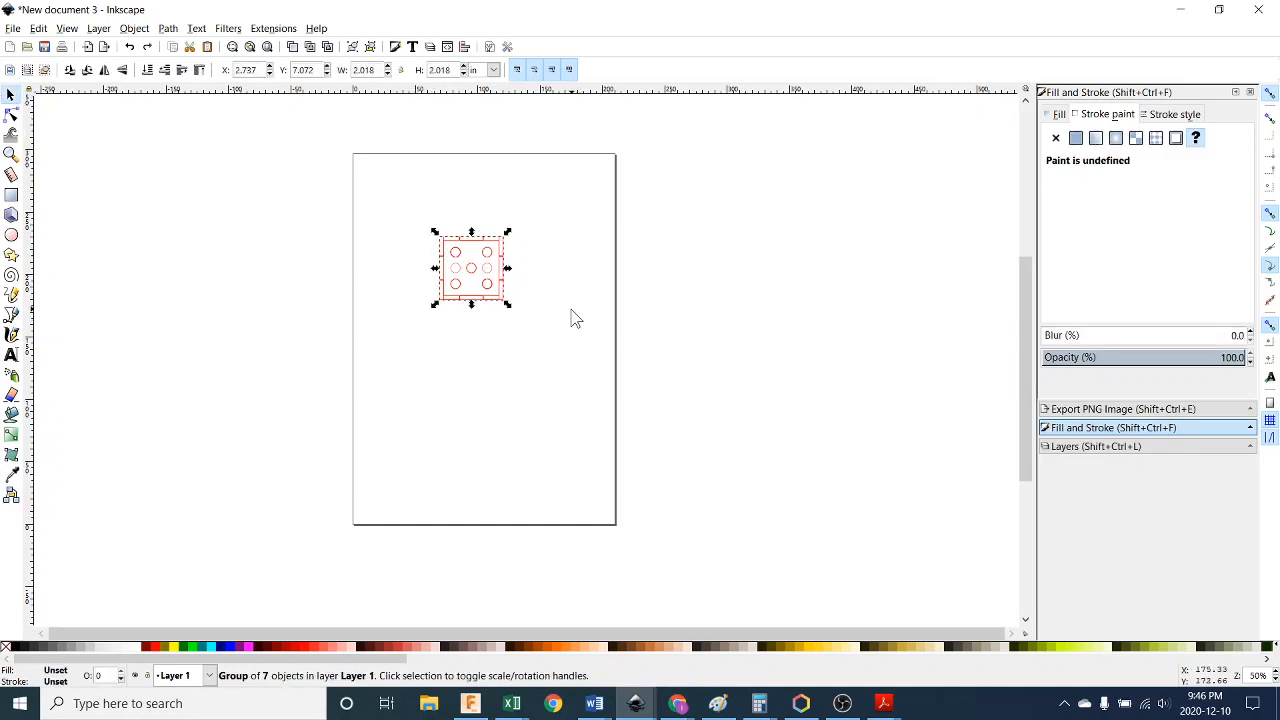
pyautogui.rightClick(504, 284)
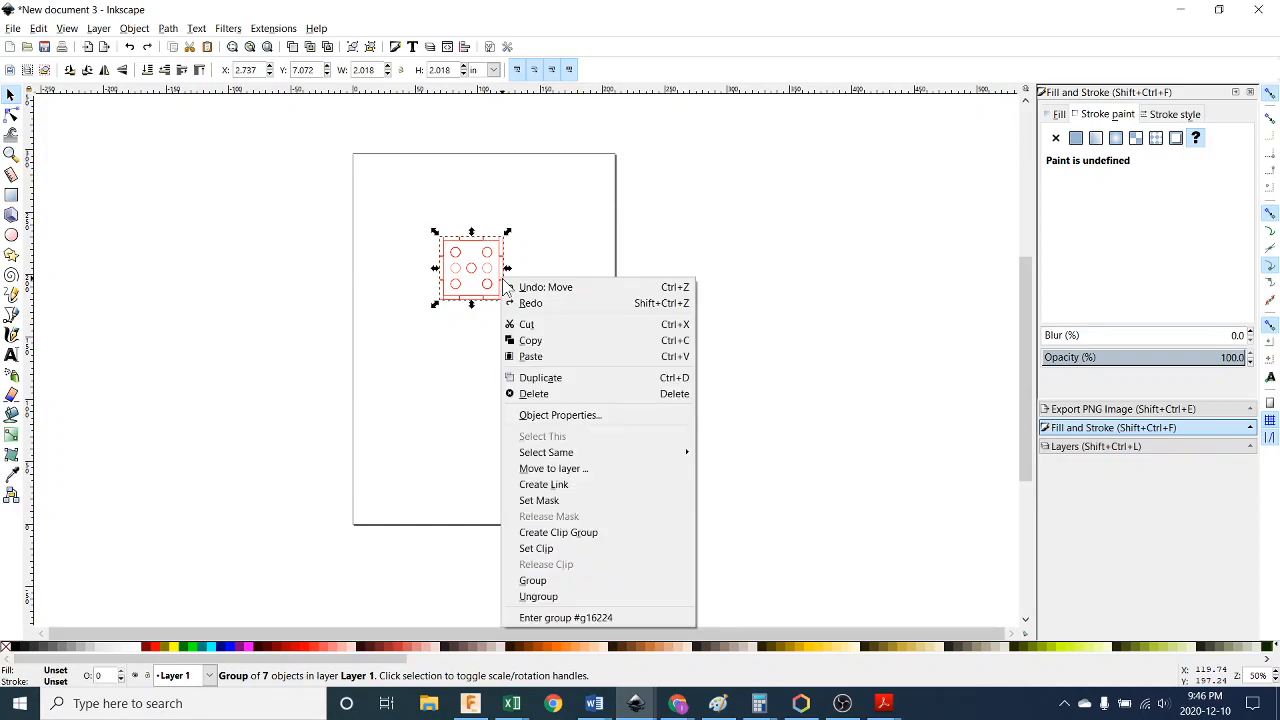
pyautogui.click(572, 596)
pyautogui.click(717, 406)
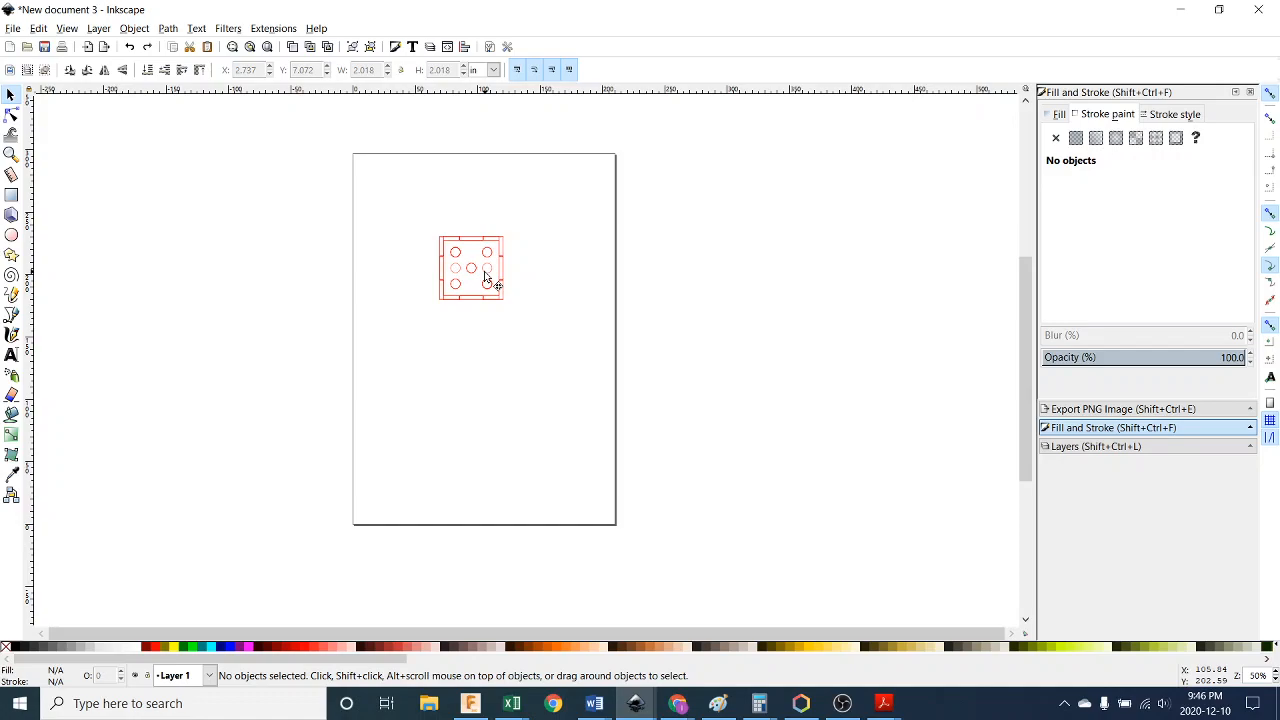
# Spread the stacked die faces apart by moving the six-, four-, three-, five- and two-dot faces around the one-dot face
pyautogui.click(486, 277)
pyautogui.moveTo(500, 286); pyautogui.dragTo(585, 318)
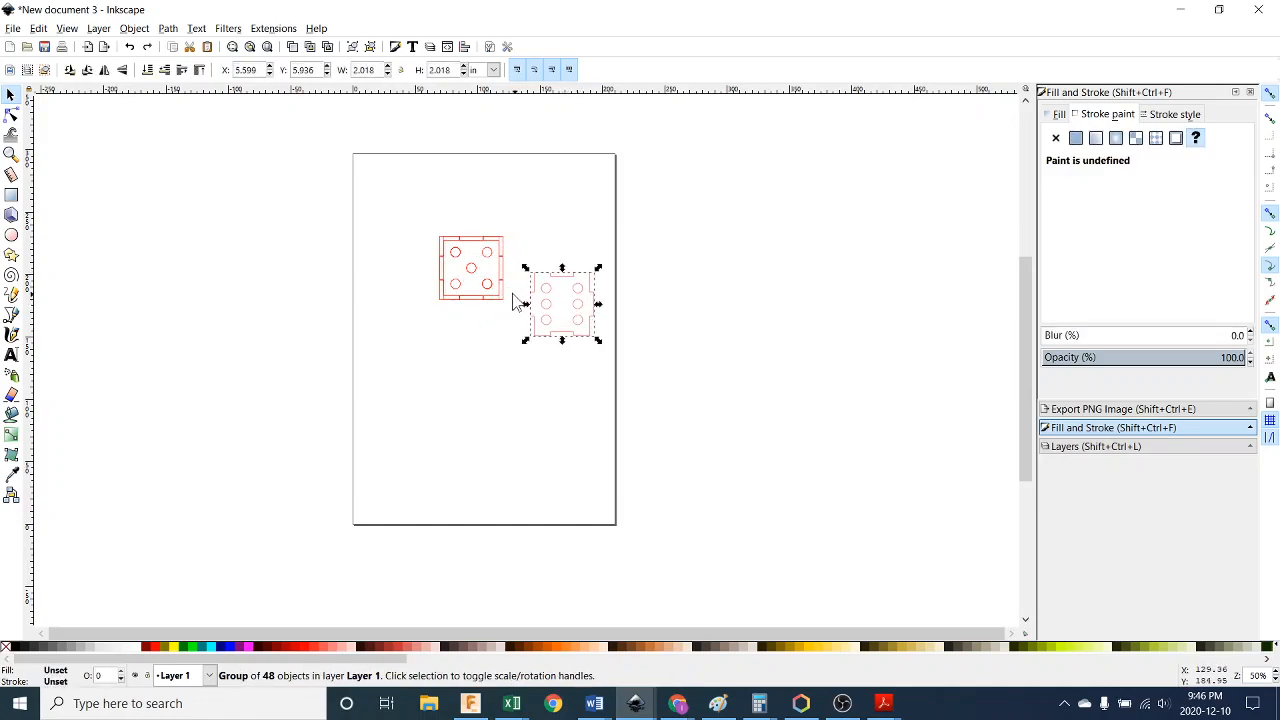
pyautogui.moveTo(487, 285); pyautogui.dragTo(476, 388)
pyautogui.moveTo(487, 285); pyautogui.dragTo(370, 280)
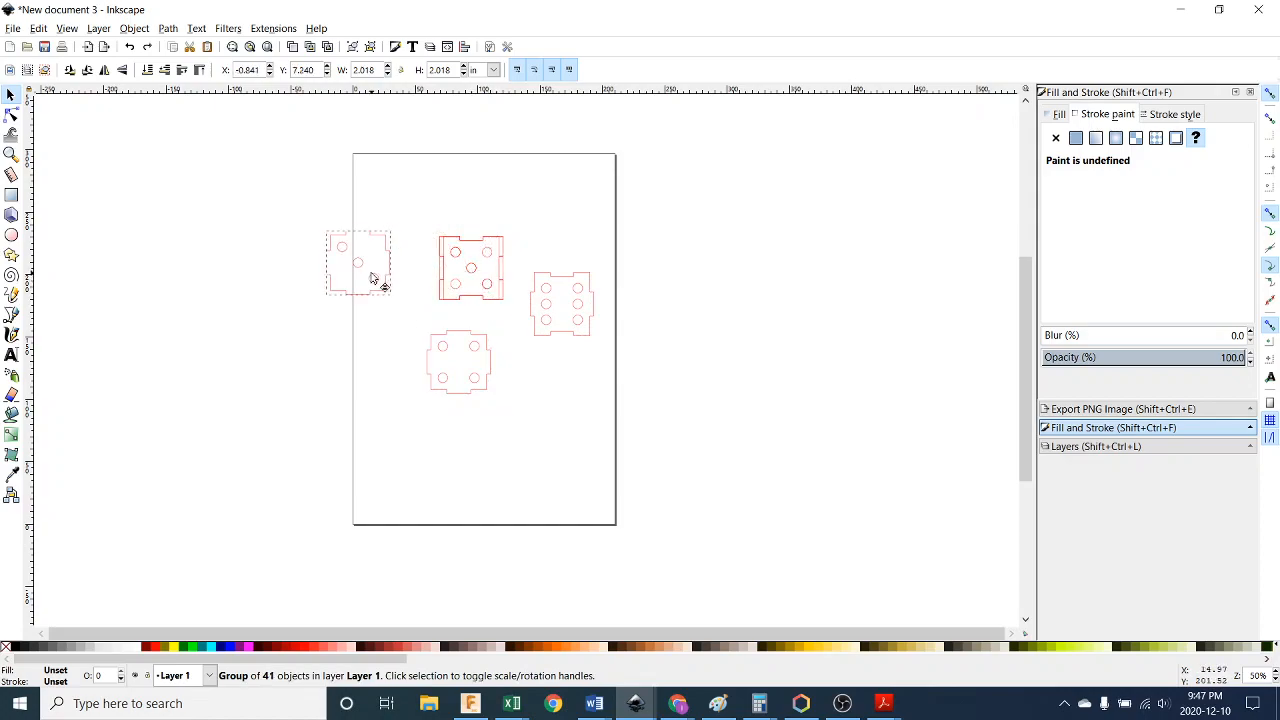
pyautogui.moveTo(488, 285); pyautogui.dragTo(570, 231)
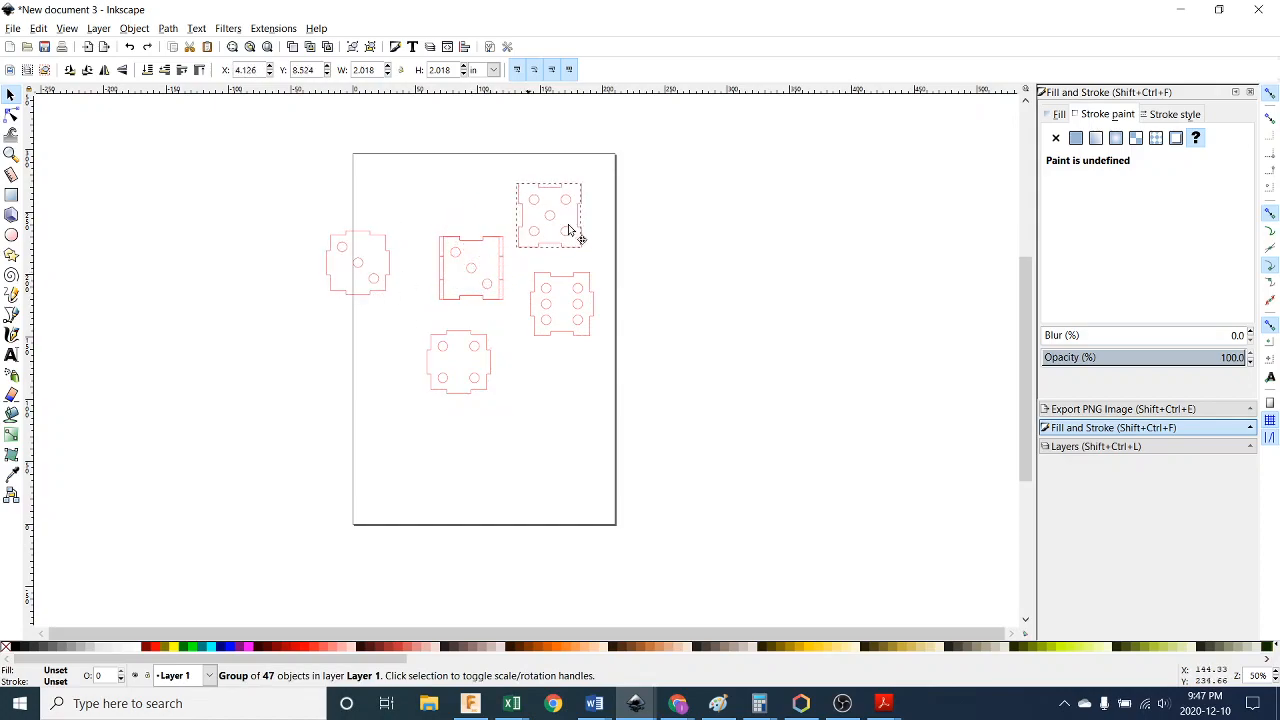
pyautogui.moveTo(490, 289); pyautogui.dragTo(441, 204)
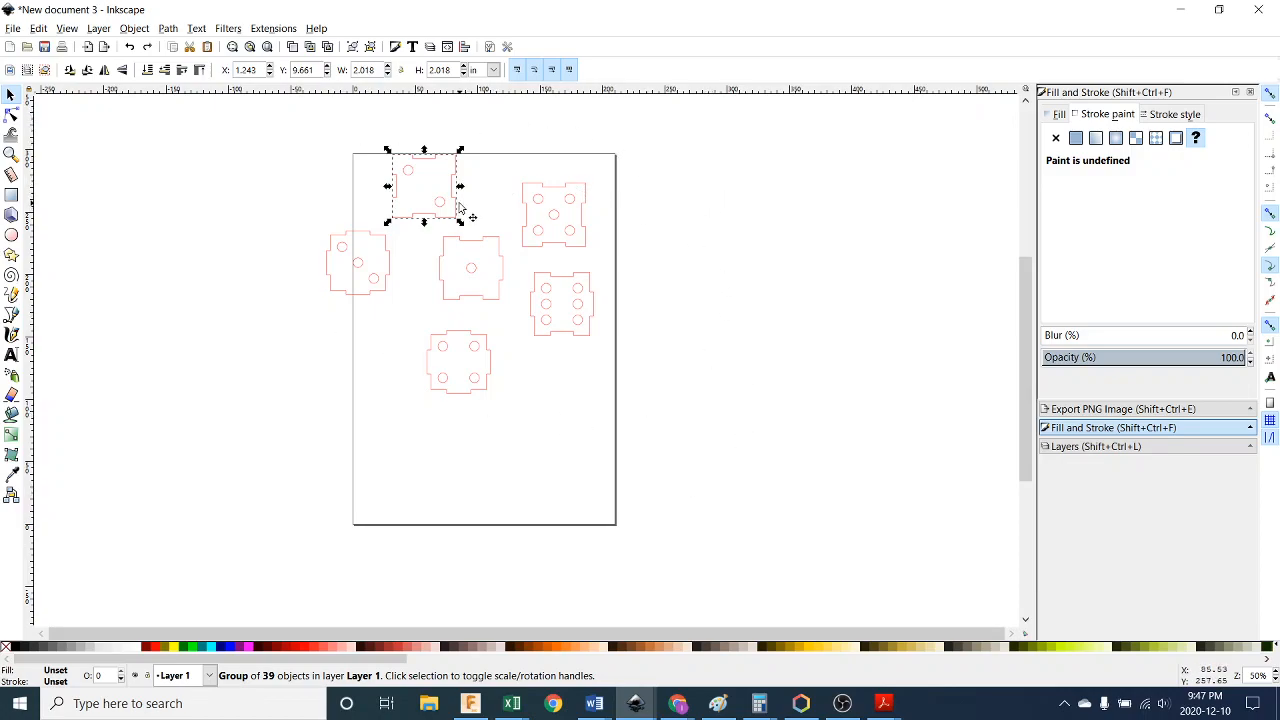
# Remove the fill from the two-dot face and give it a flat red stroke with RGBA ff0000ff
pyautogui.click(135, 28)
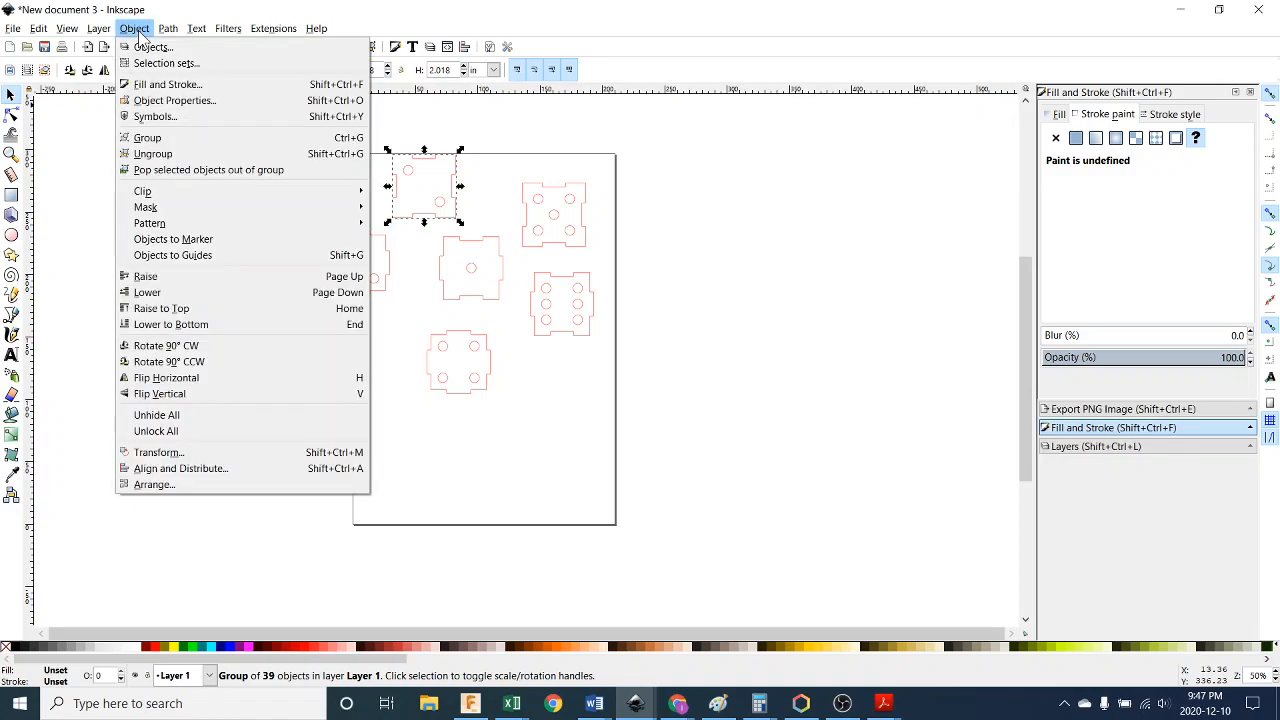
pyautogui.click(162, 85)
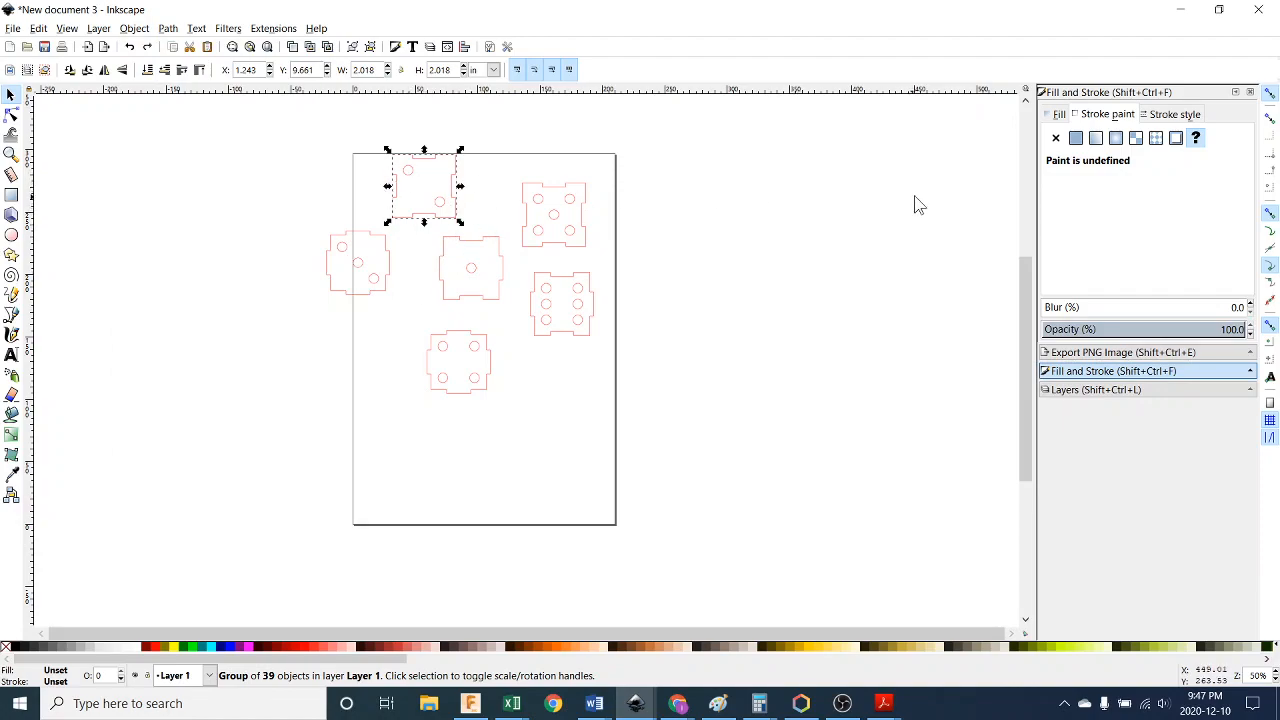
pyautogui.click(1059, 116)
pyautogui.click(1172, 116)
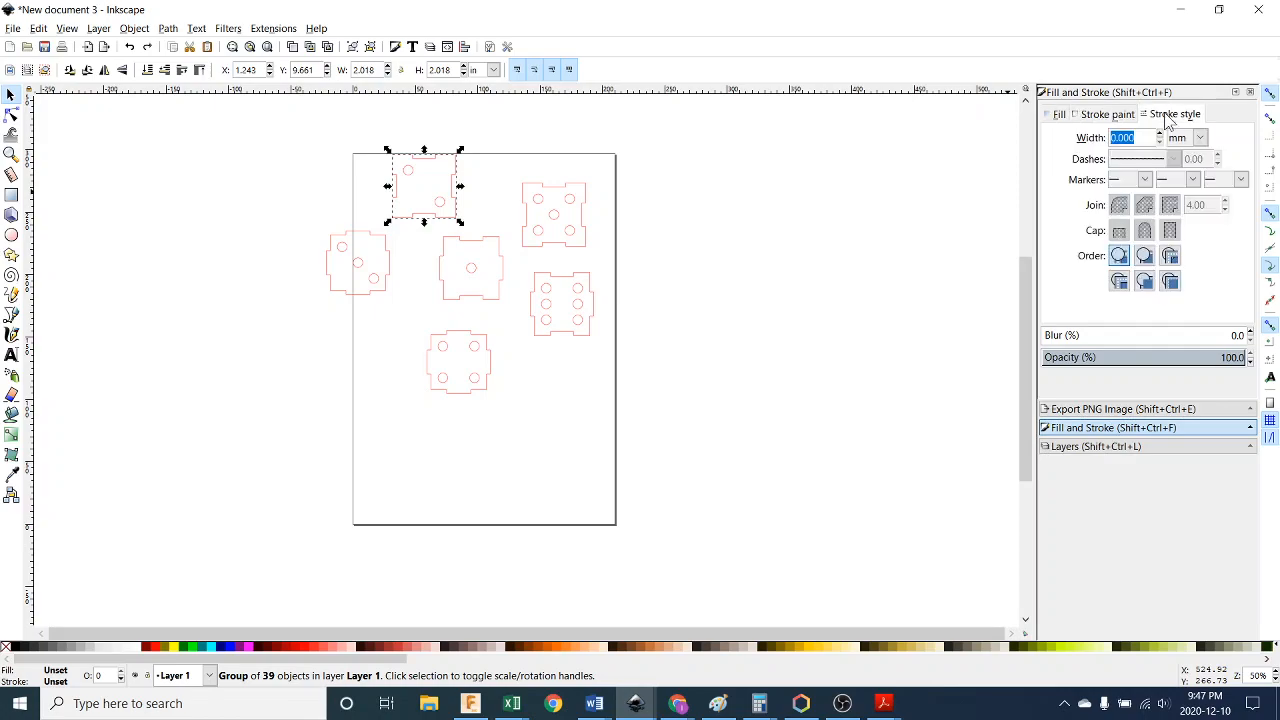
pyautogui.click(1059, 116)
pyautogui.click(1057, 141)
pyautogui.click(1098, 116)
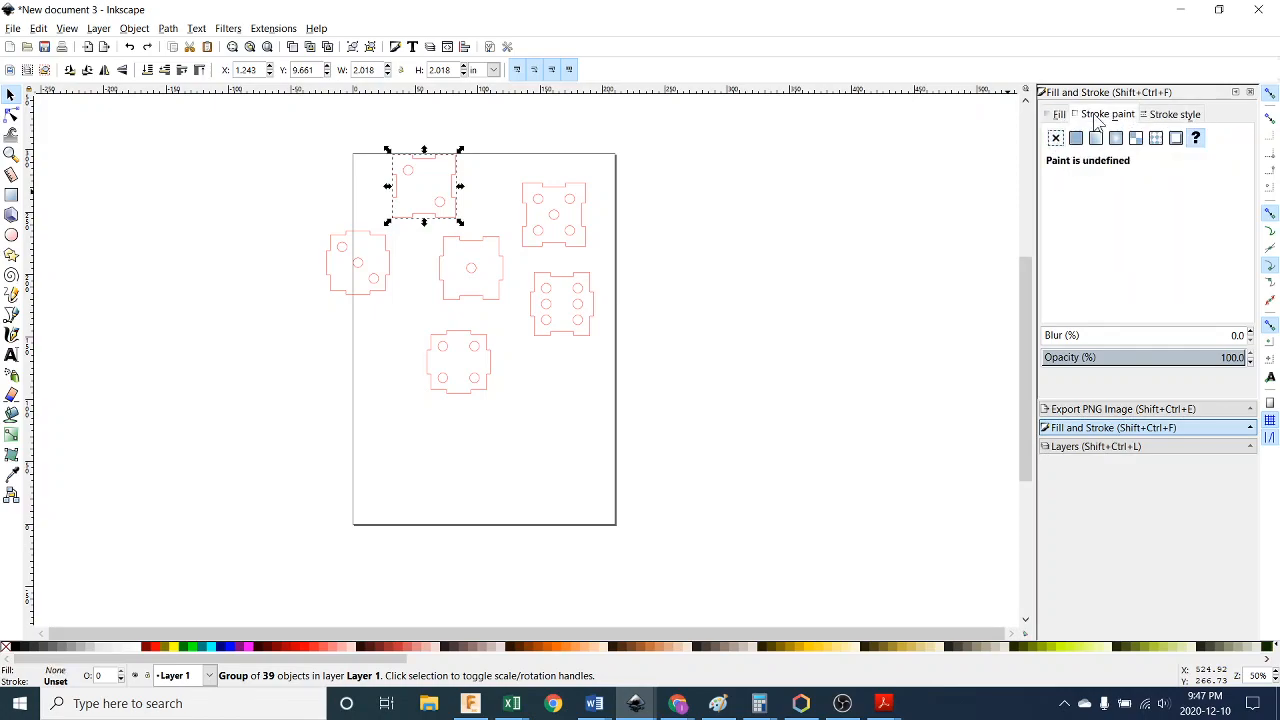
pyautogui.click(1076, 138)
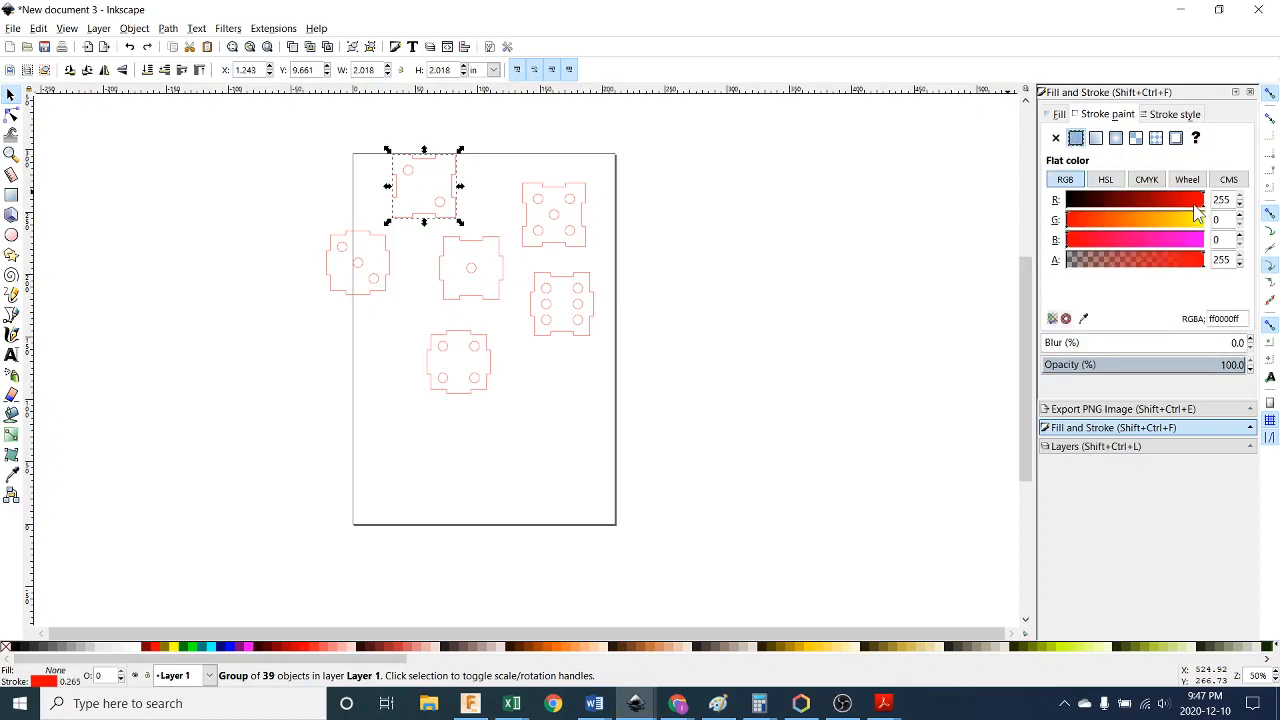
pyautogui.moveTo(1154, 201); pyautogui.dragTo(1218, 205)
# Set the two-dot face's stroke width to 0.001 in and deselect the face
pyautogui.click(1176, 116)
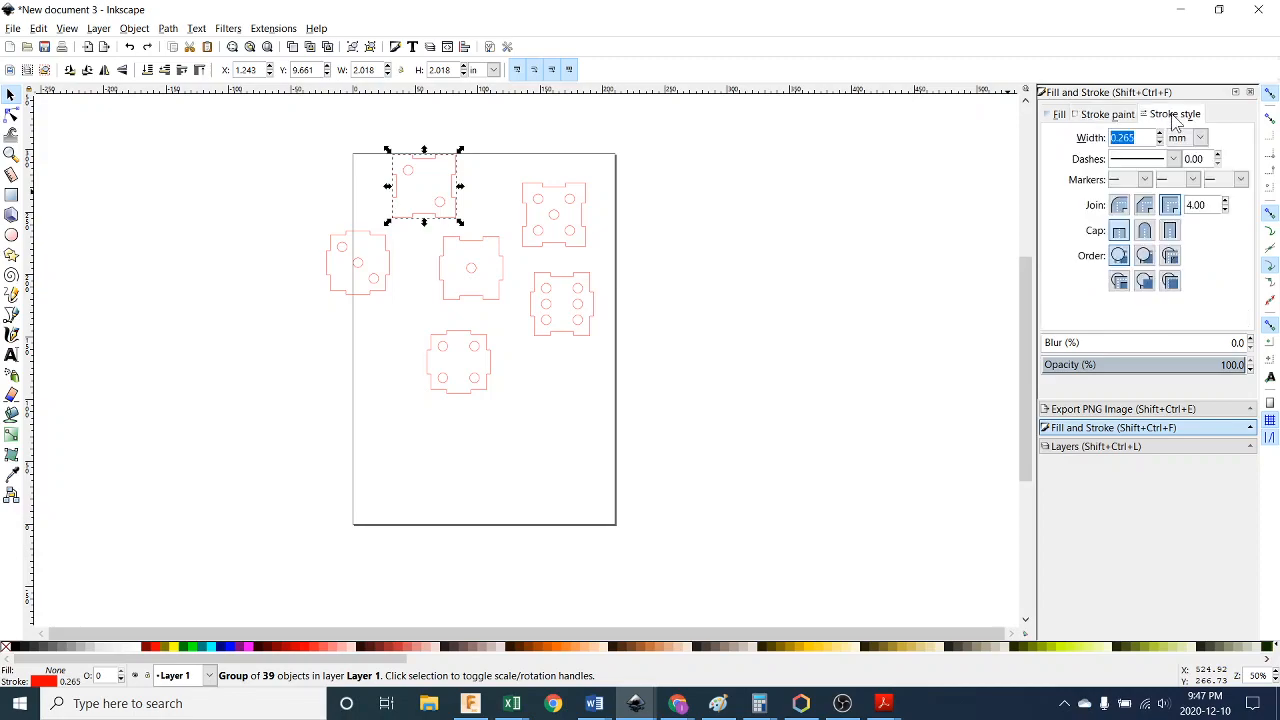
pyautogui.click(1201, 138)
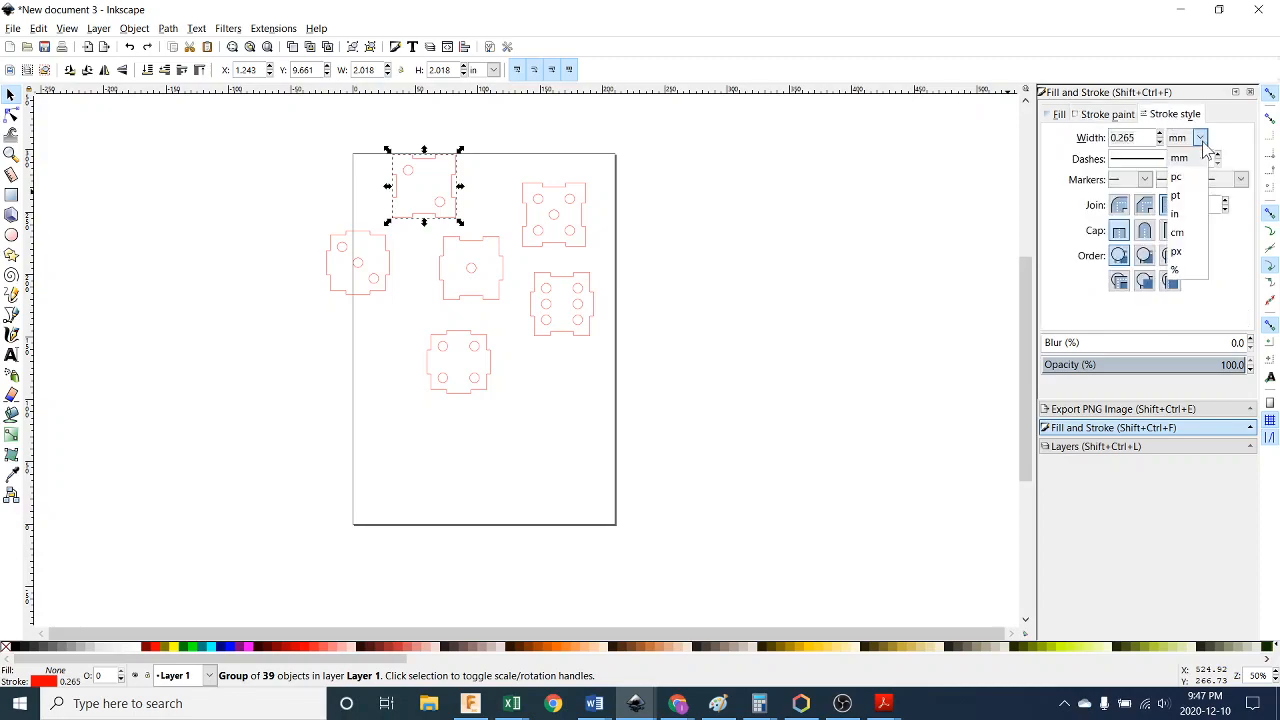
pyautogui.click(1188, 211)
pyautogui.doubleClick(1133, 137)
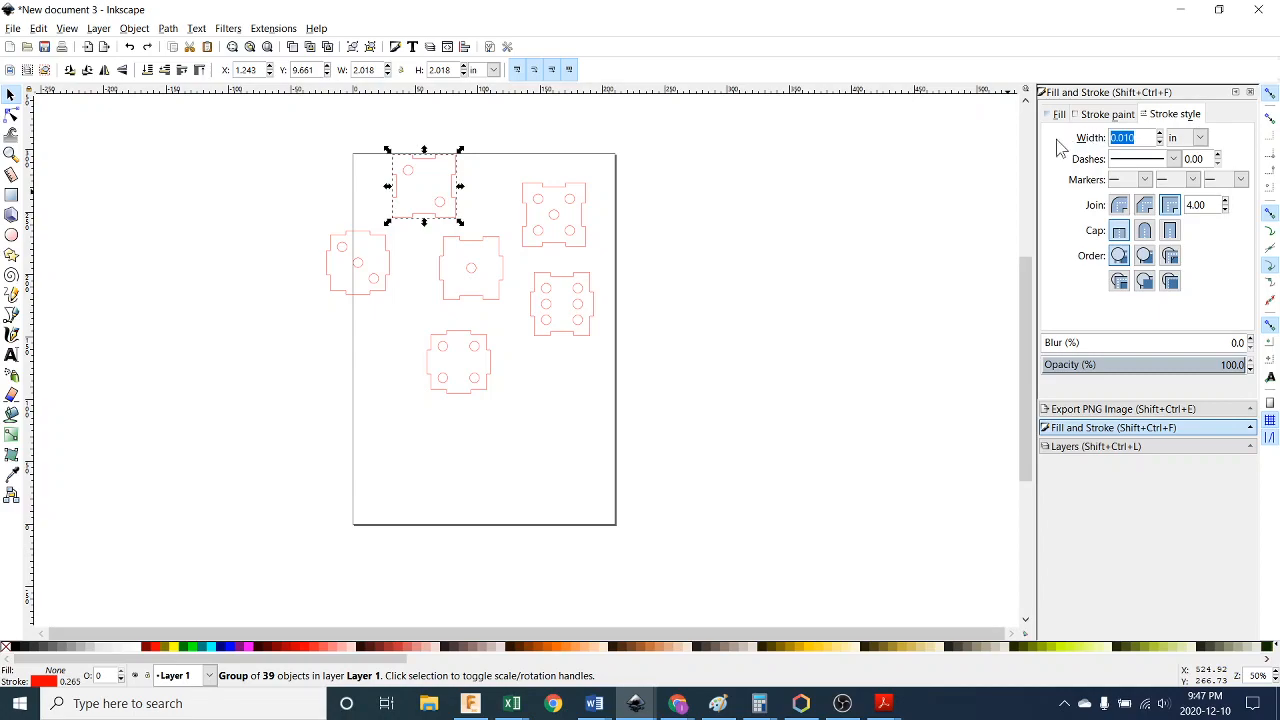
pyautogui.write('.001')
pyautogui.press('Return')
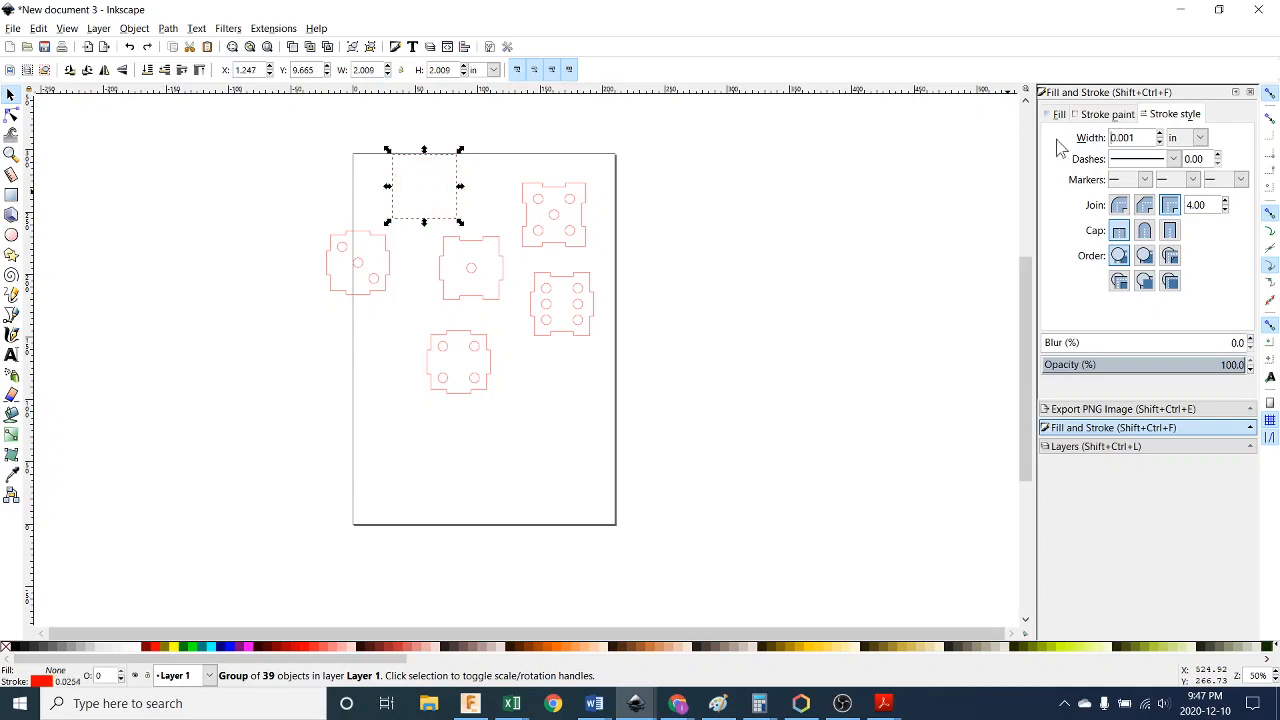
pyautogui.click(845, 355)
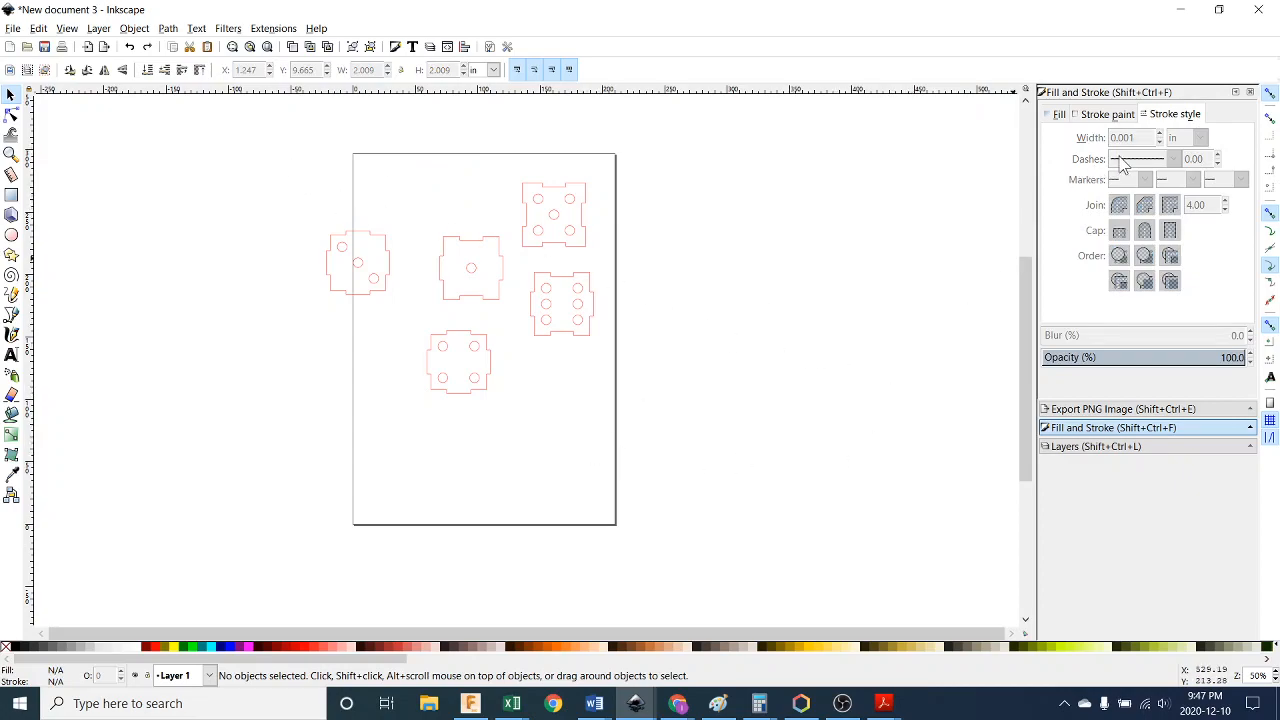
# Set the two-dot face's stroke width to 0.004 in and deselect the face
pyautogui.keyDown('ctrl'); pyautogui.scroll(3, 400, 200); pyautogui.keyUp('ctrl')
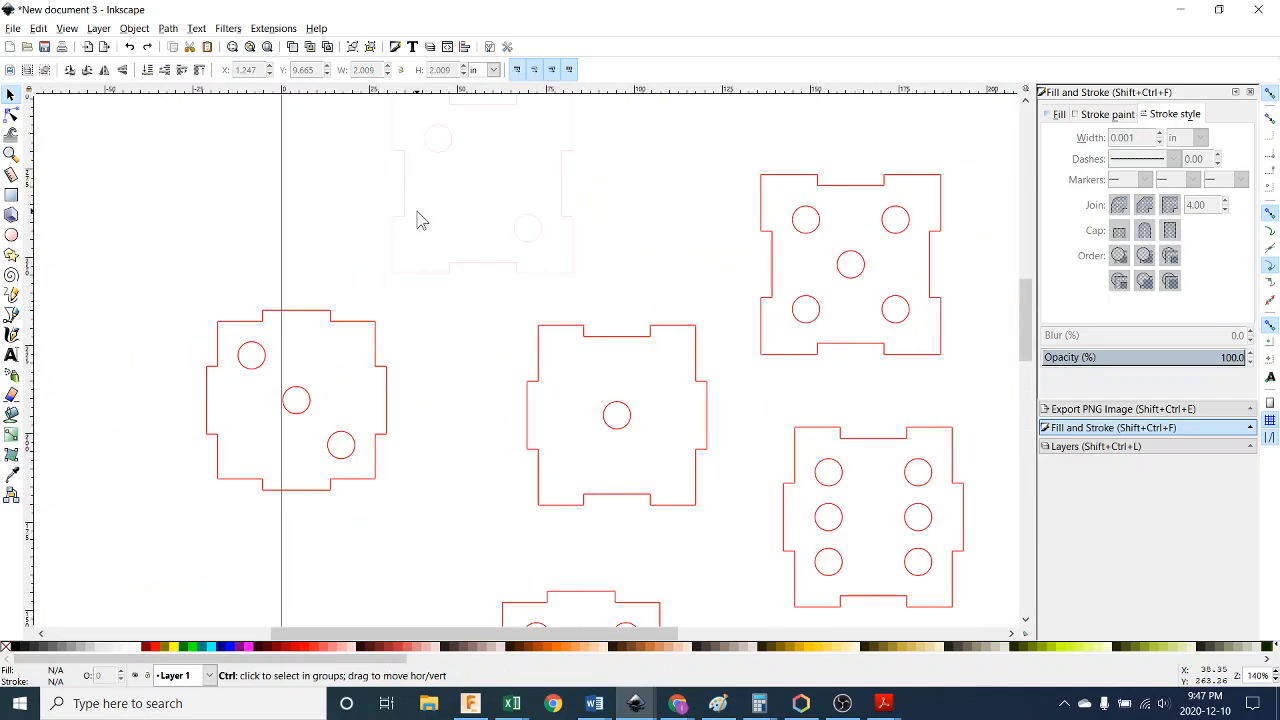
pyautogui.keyDown('ctrl'); pyautogui.scroll(-1, 420, 218); pyautogui.keyUp('ctrl')
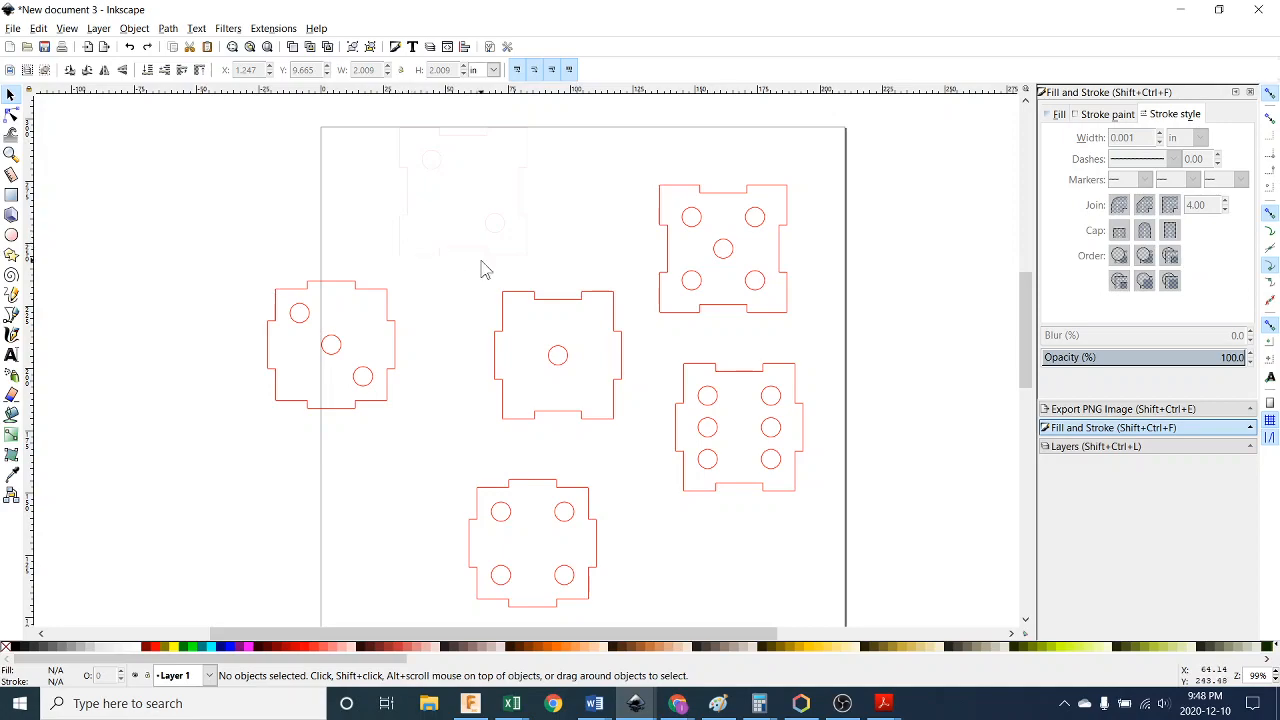
pyautogui.click(1104, 115)
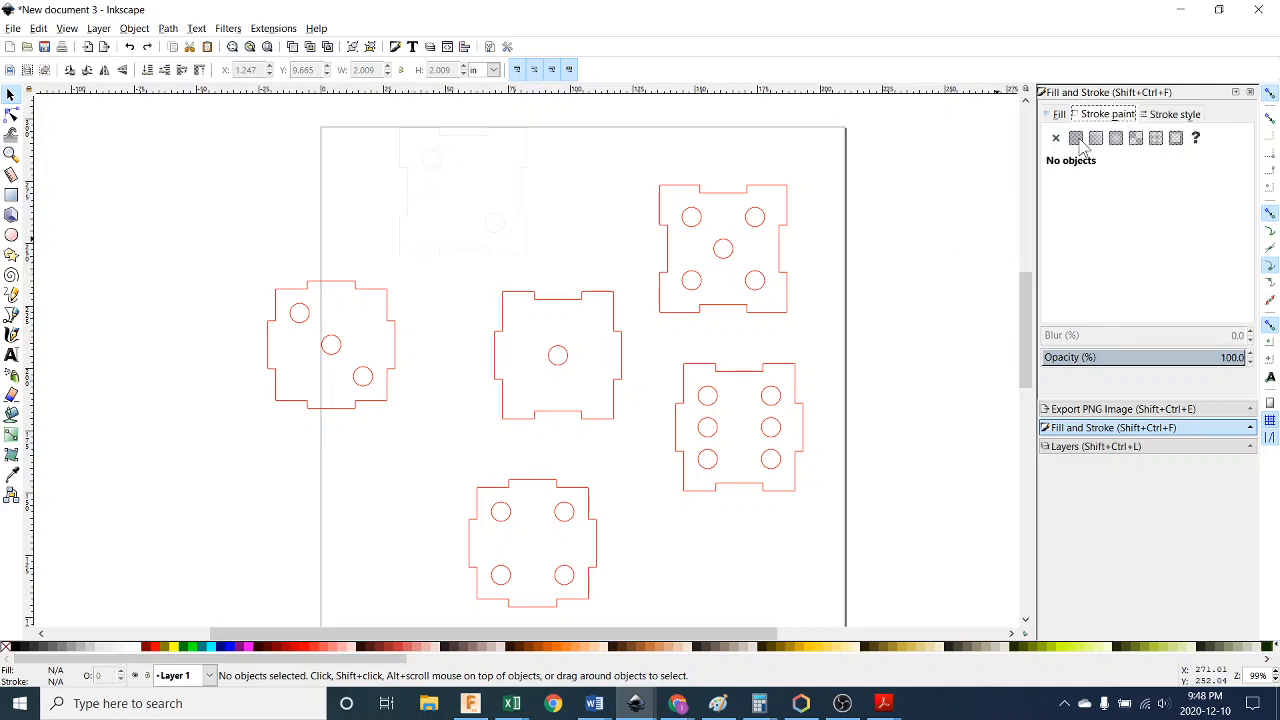
pyautogui.click(513, 258)
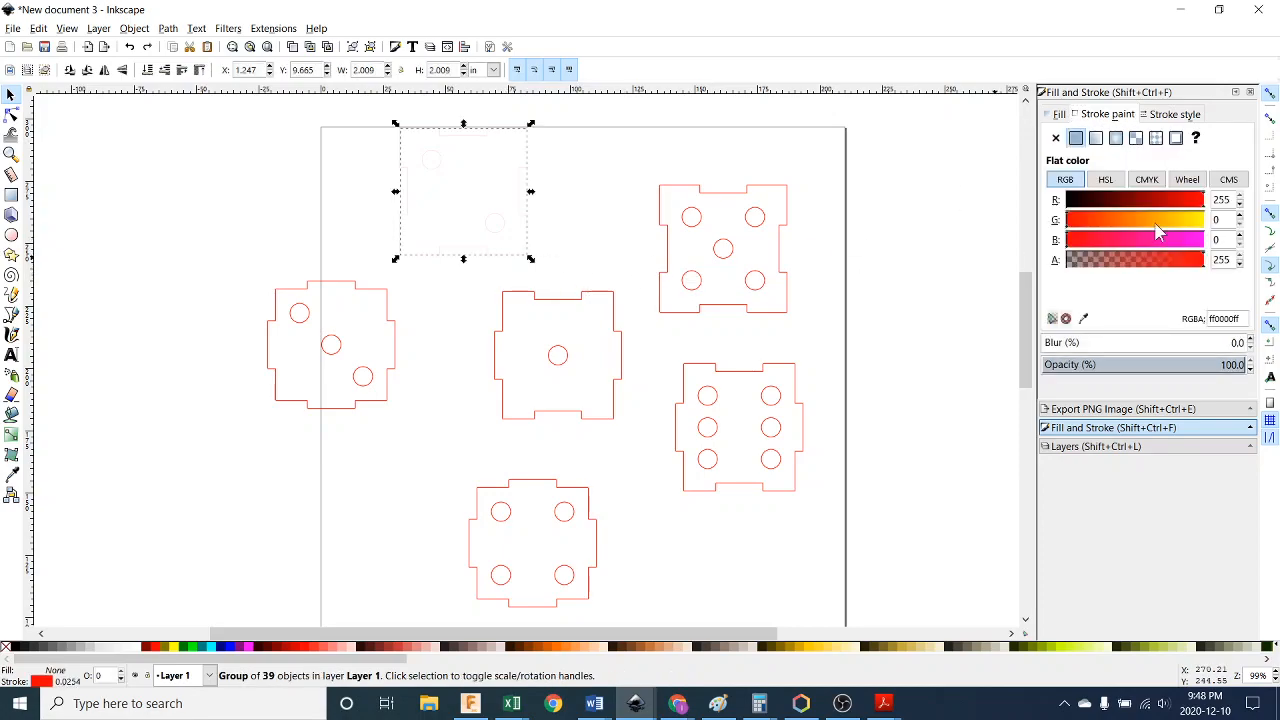
pyautogui.click(1165, 115)
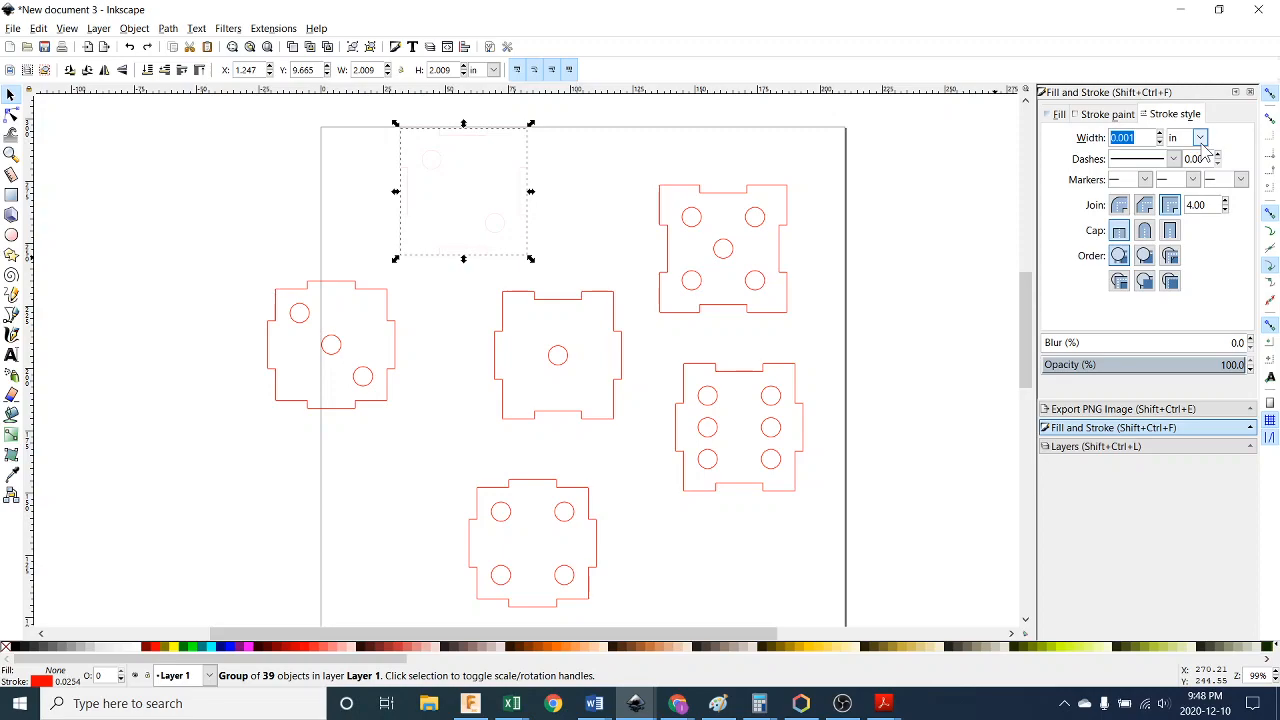
pyautogui.click(597, 222)
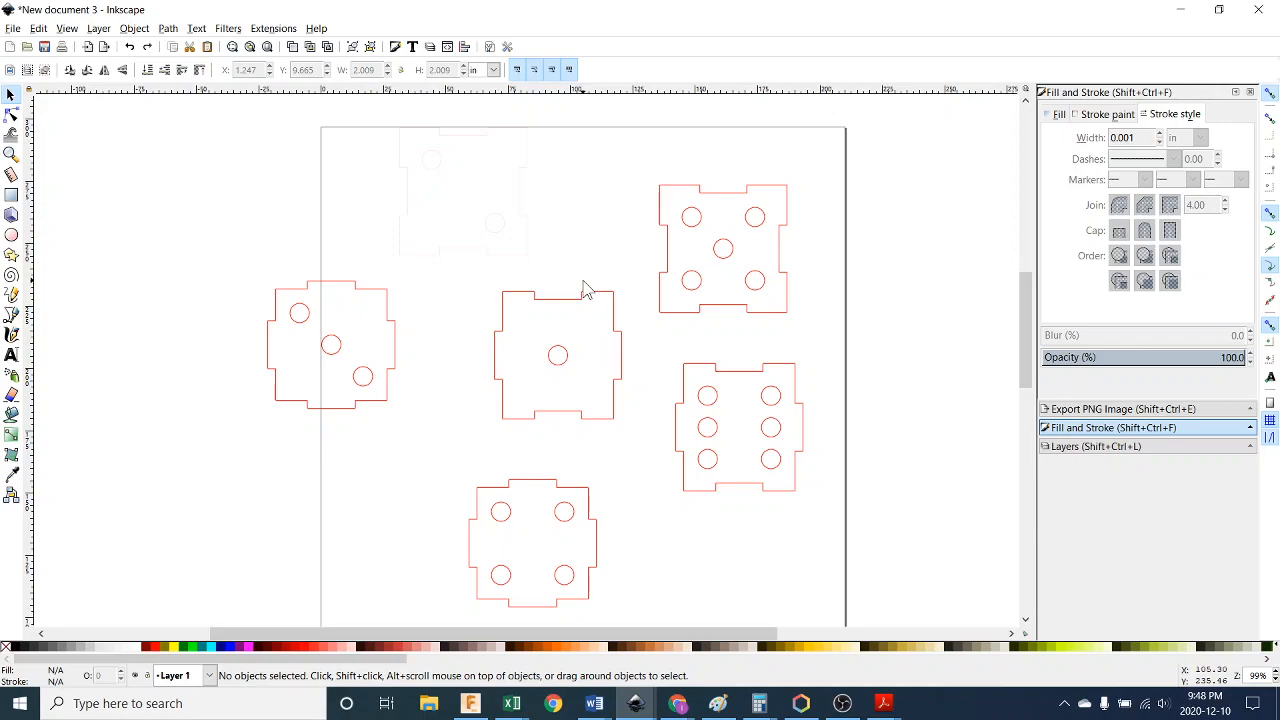
pyautogui.click(529, 241)
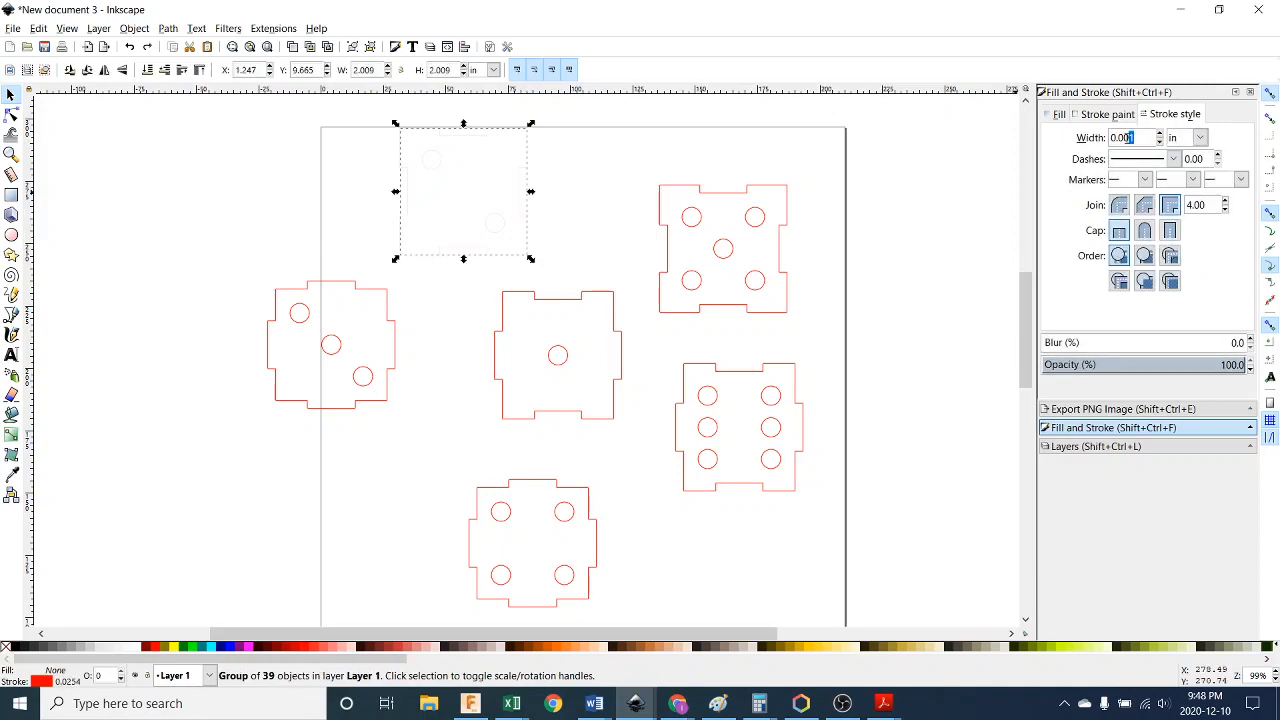
pyautogui.press('BackSpace')
pyautogui.click(595, 244)
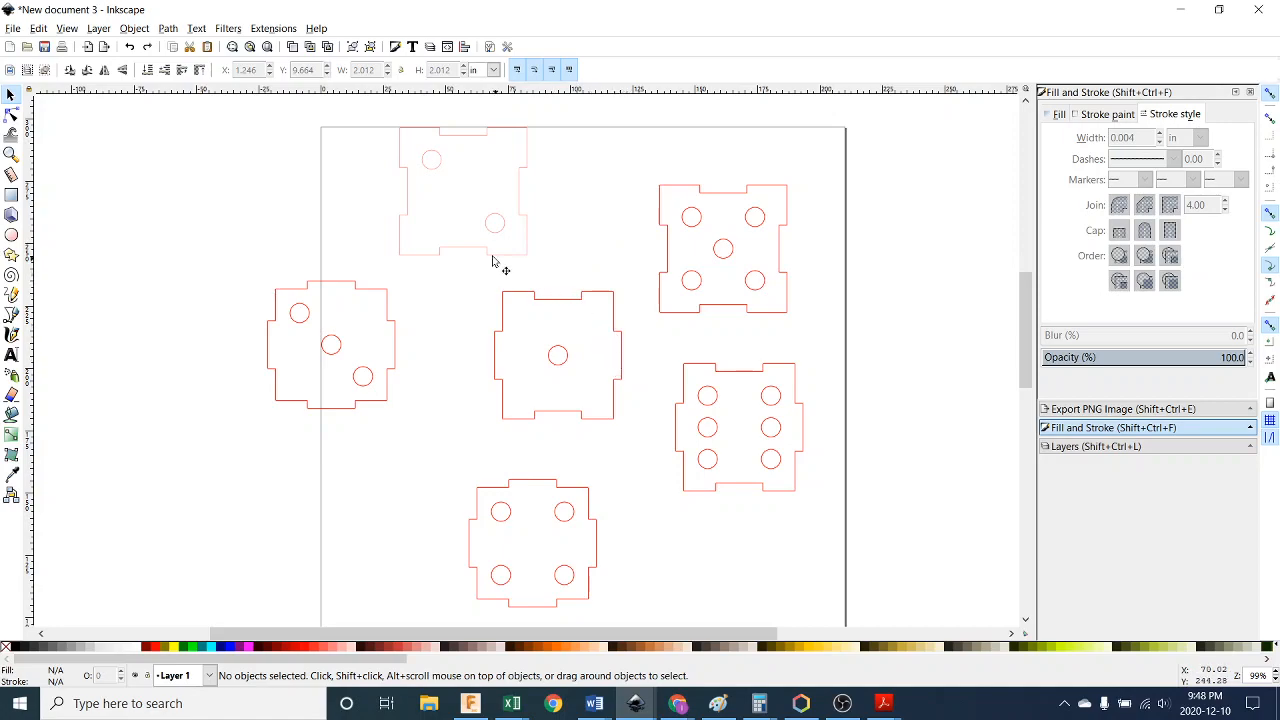
# Line up the die faces in one horizontal row in the order two, three, one, five, six and four dots
pyautogui.moveTo(414, 254); pyautogui.dragTo(232, 260)
pyautogui.moveTo(394, 331); pyautogui.dragTo(468, 185)
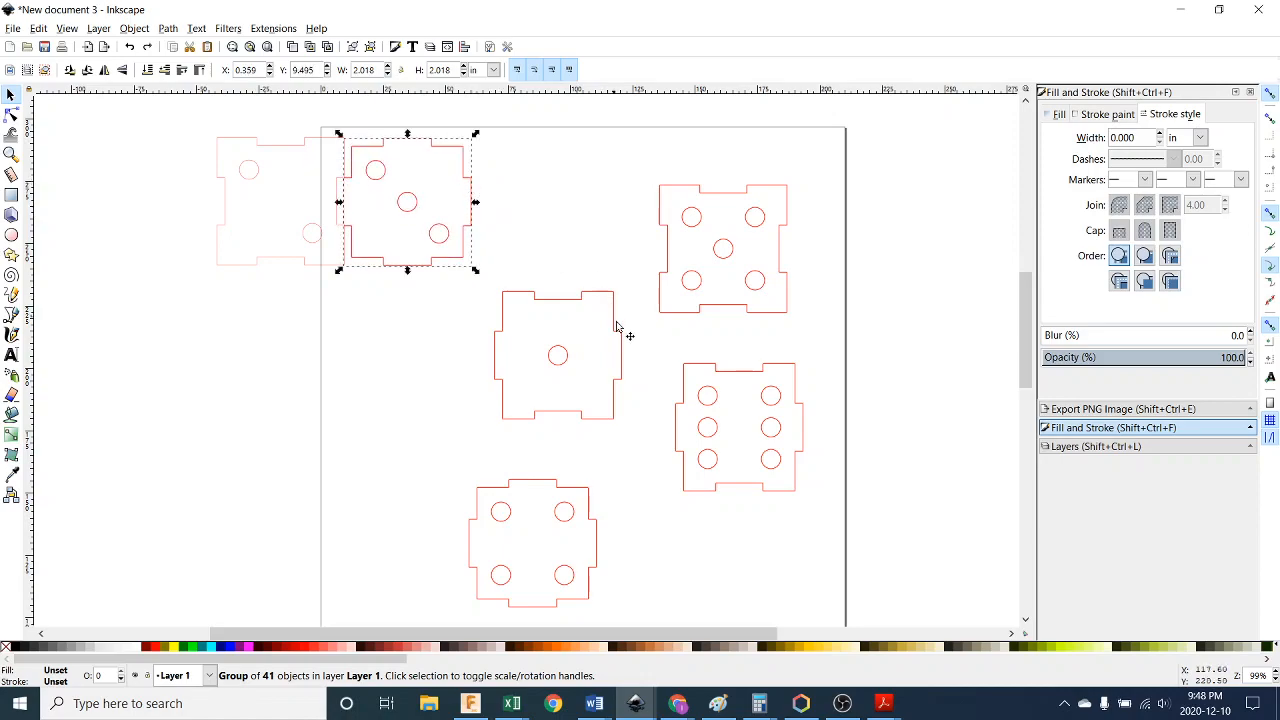
pyautogui.moveTo(618, 335); pyautogui.dragTo(593, 177)
pyautogui.moveTo(670, 243); pyautogui.dragTo(614, 191)
pyautogui.moveTo(687, 406); pyautogui.dragTo(741, 179)
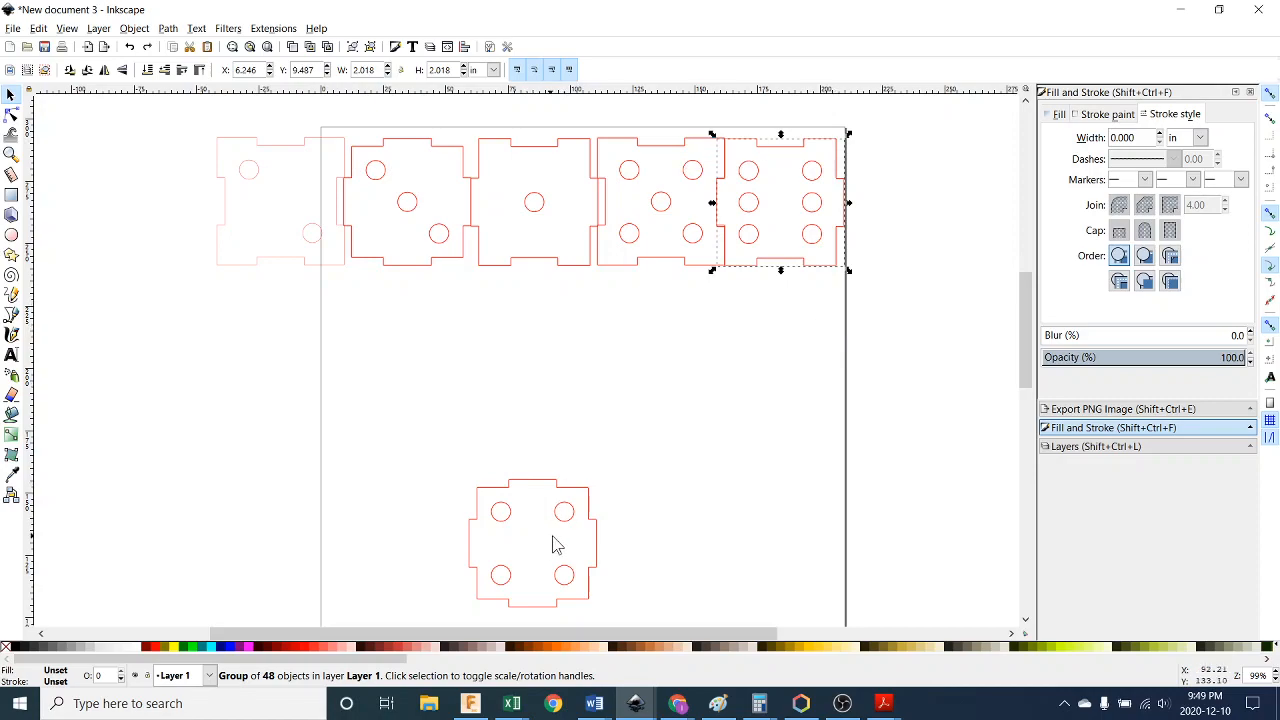
pyautogui.moveTo(589, 521); pyautogui.dragTo(971, 187)
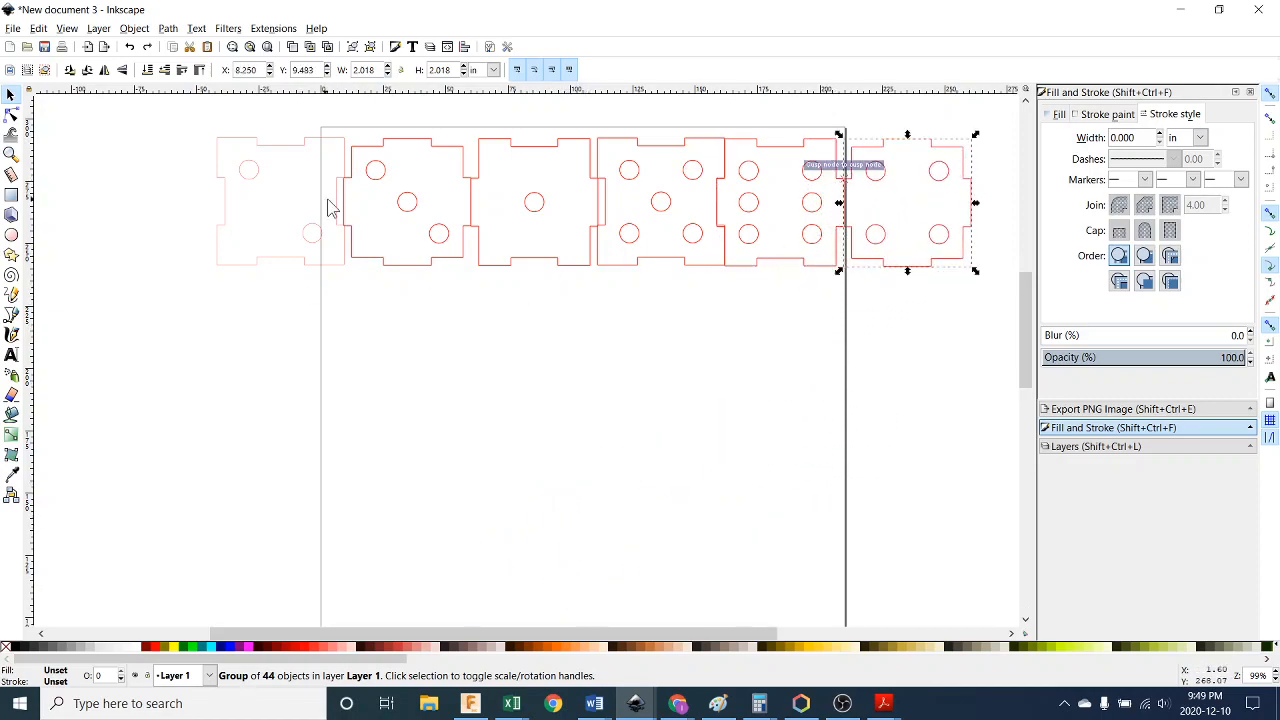
pyautogui.scroll(3, 546, 420)
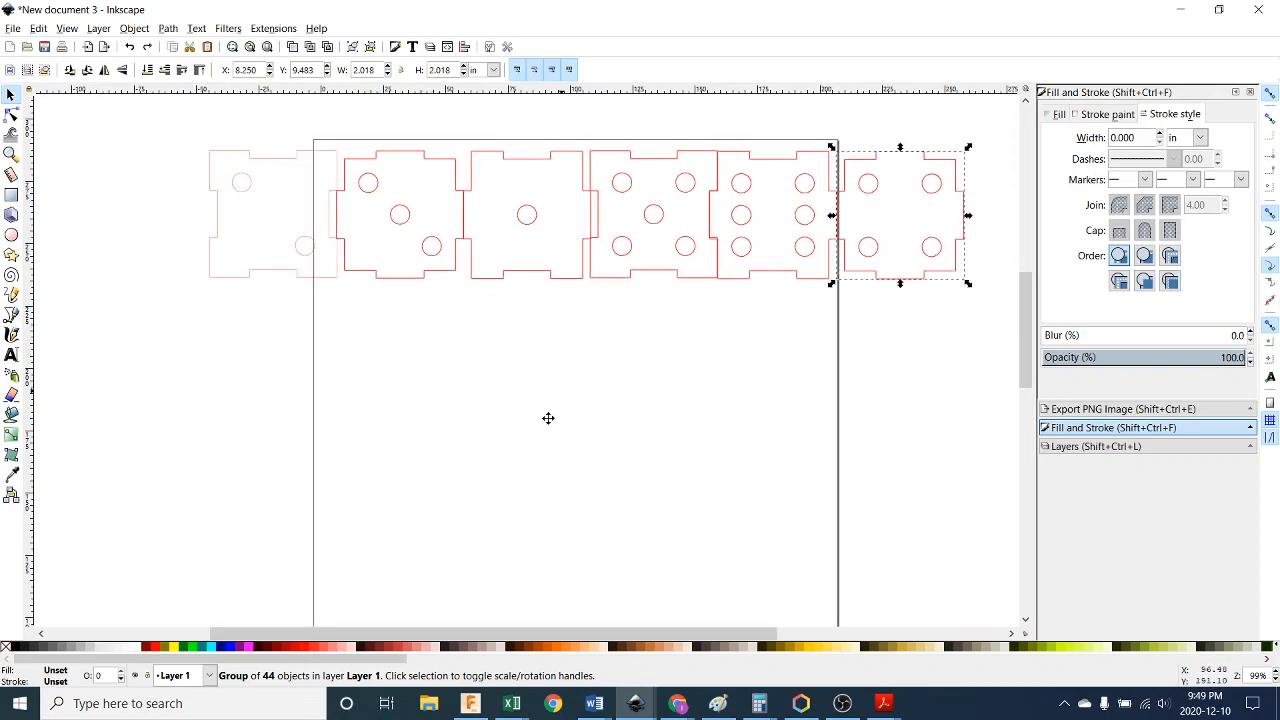
pyautogui.click(530, 503)
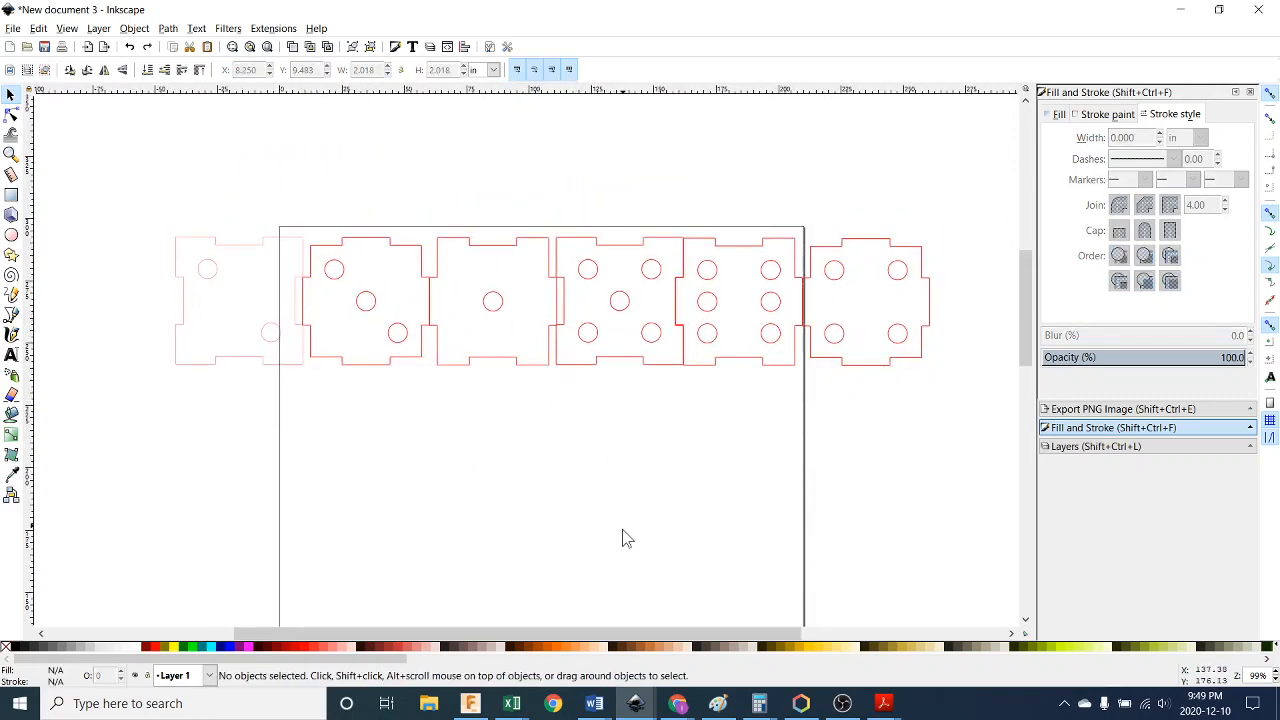
# Arrange all six die faces in a rectangular grid of 1 row and 6 columns with 0.125 in horizontal spacing
pyautogui.moveTo(75, 183); pyautogui.dragTo(966, 412)
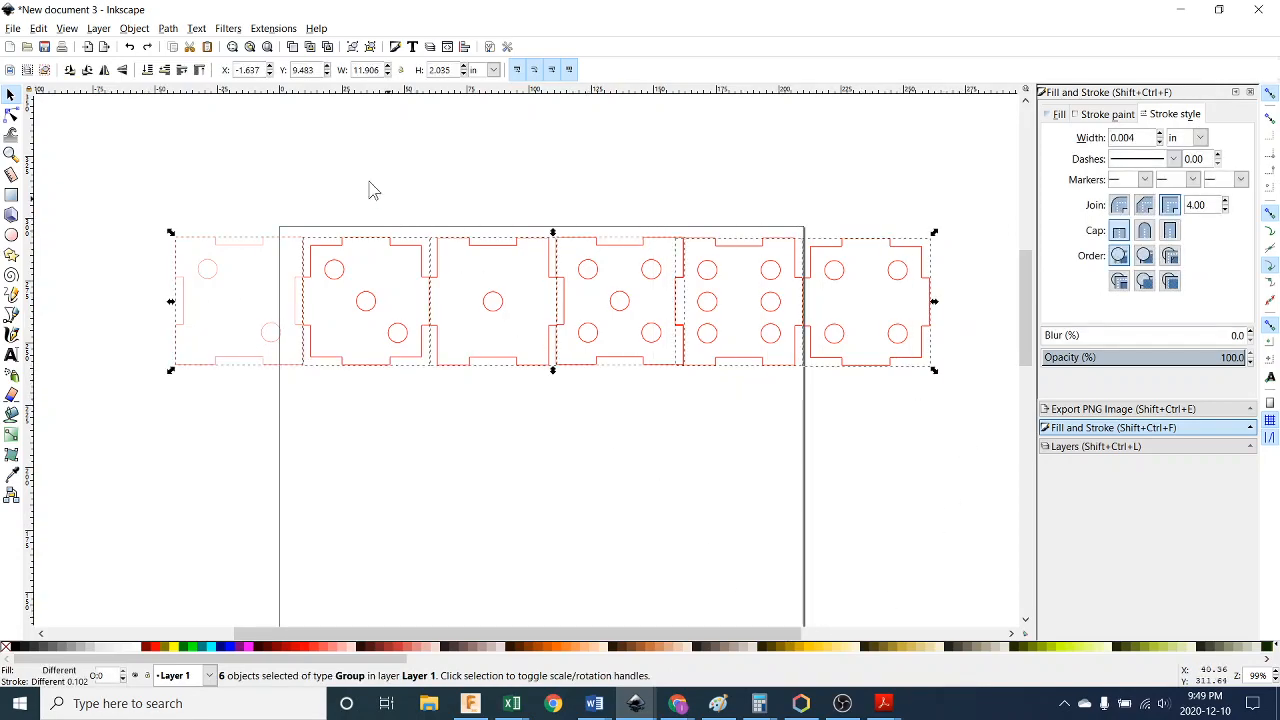
pyautogui.click(135, 28)
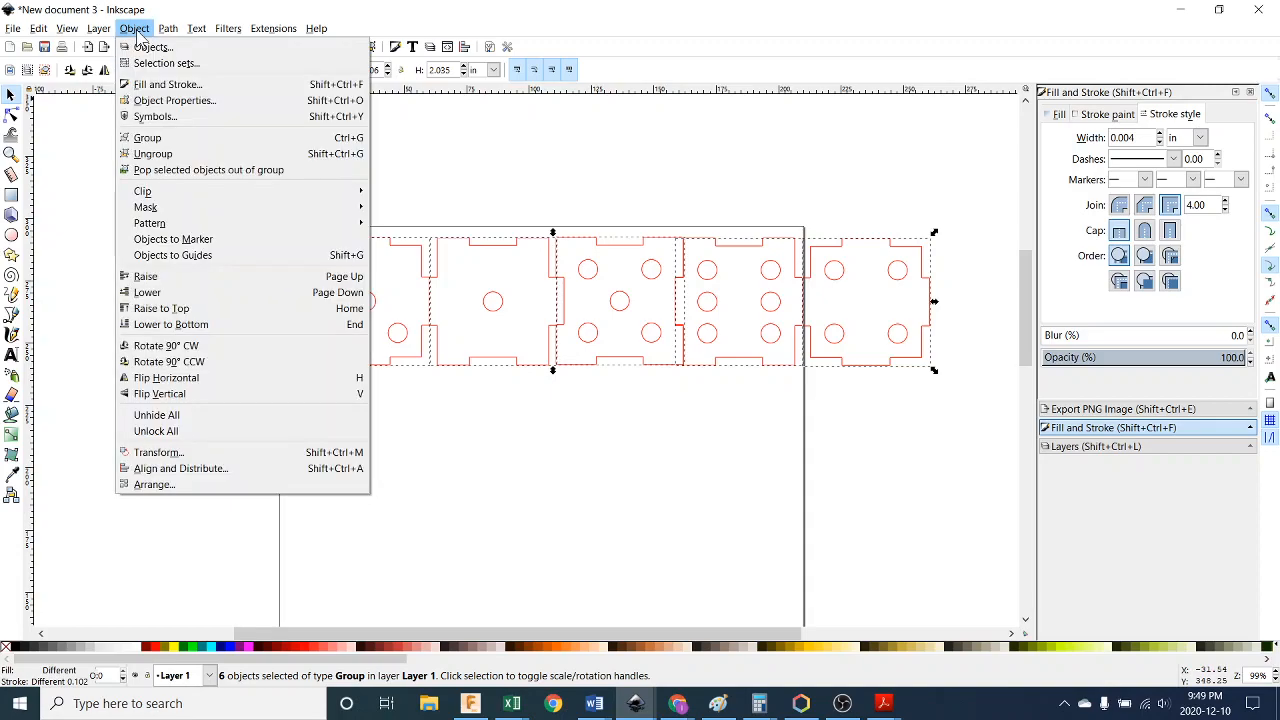
pyautogui.click(233, 485)
pyautogui.scroll(1, 601, 530)
pyautogui.scroll(-2, 601, 530)
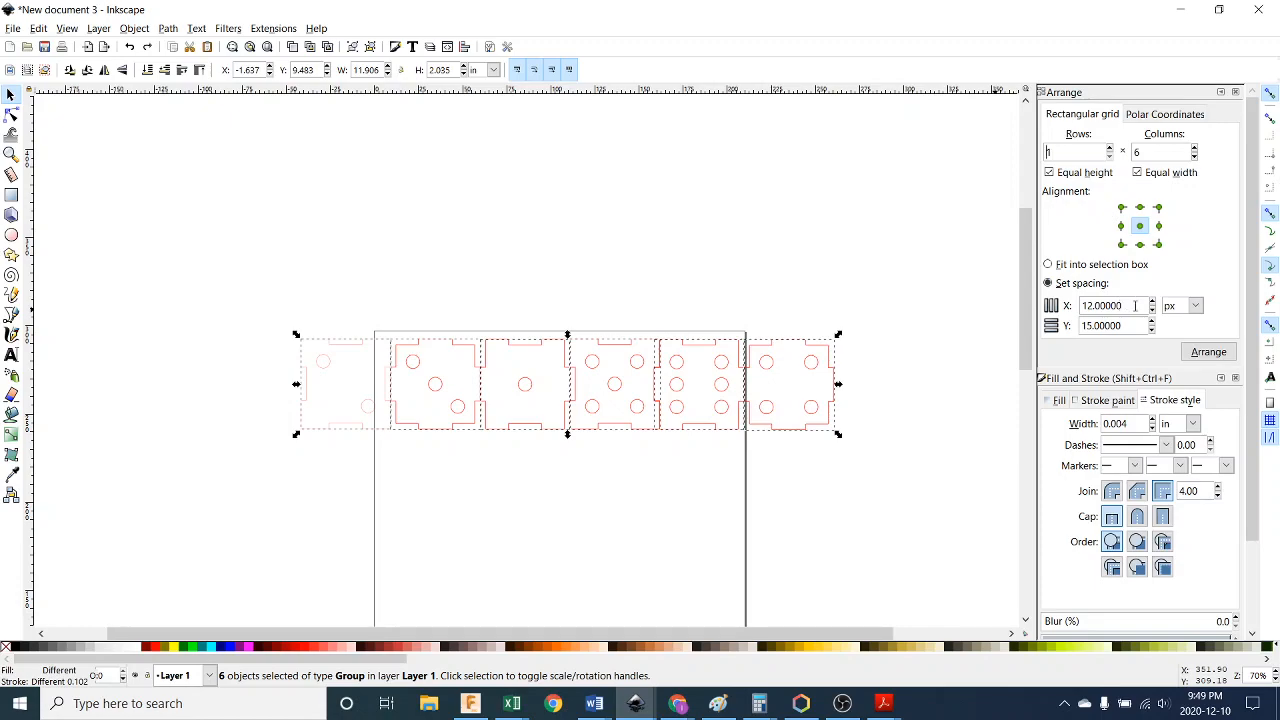
pyautogui.click(1195, 305)
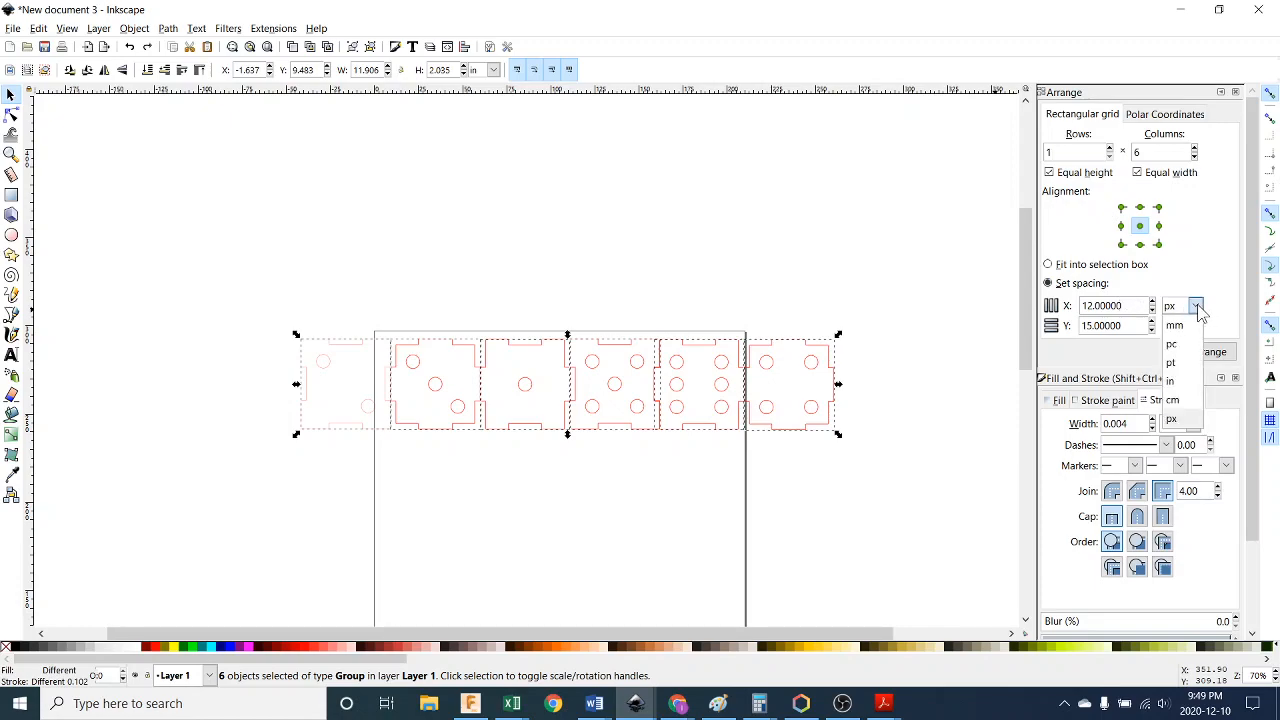
pyautogui.click(1184, 381)
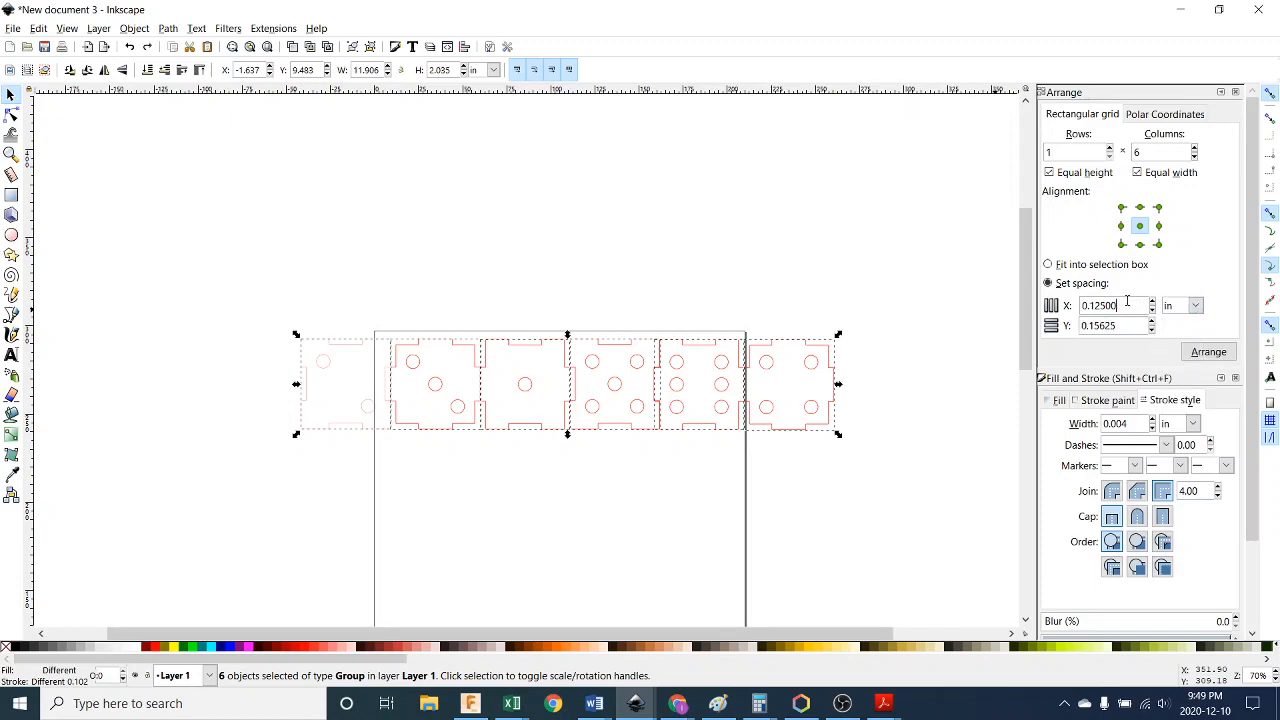
pyautogui.doubleClick(1108, 300)
pyautogui.write('.125')
pyautogui.click(1208, 351)
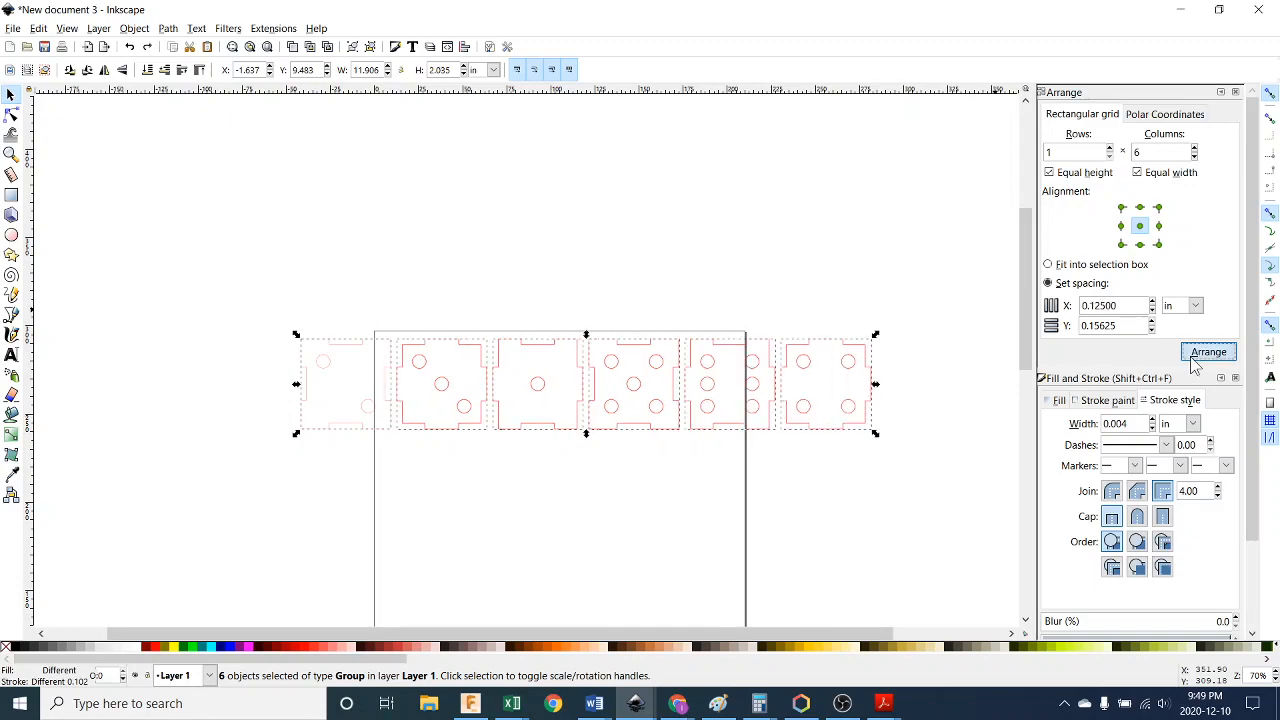
pyautogui.click(1008, 492)
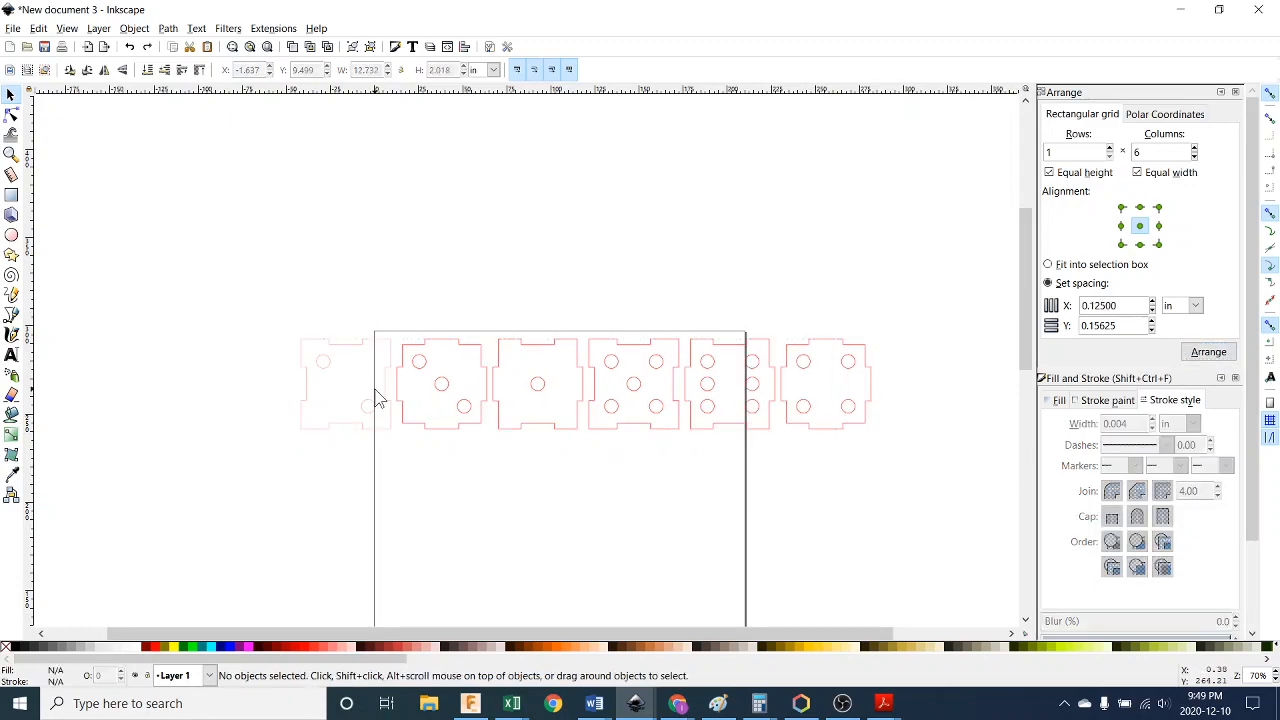
# Set the document's custom page size to 24 in wide and 18 in high
pyautogui.scroll(-3, 814, 466)
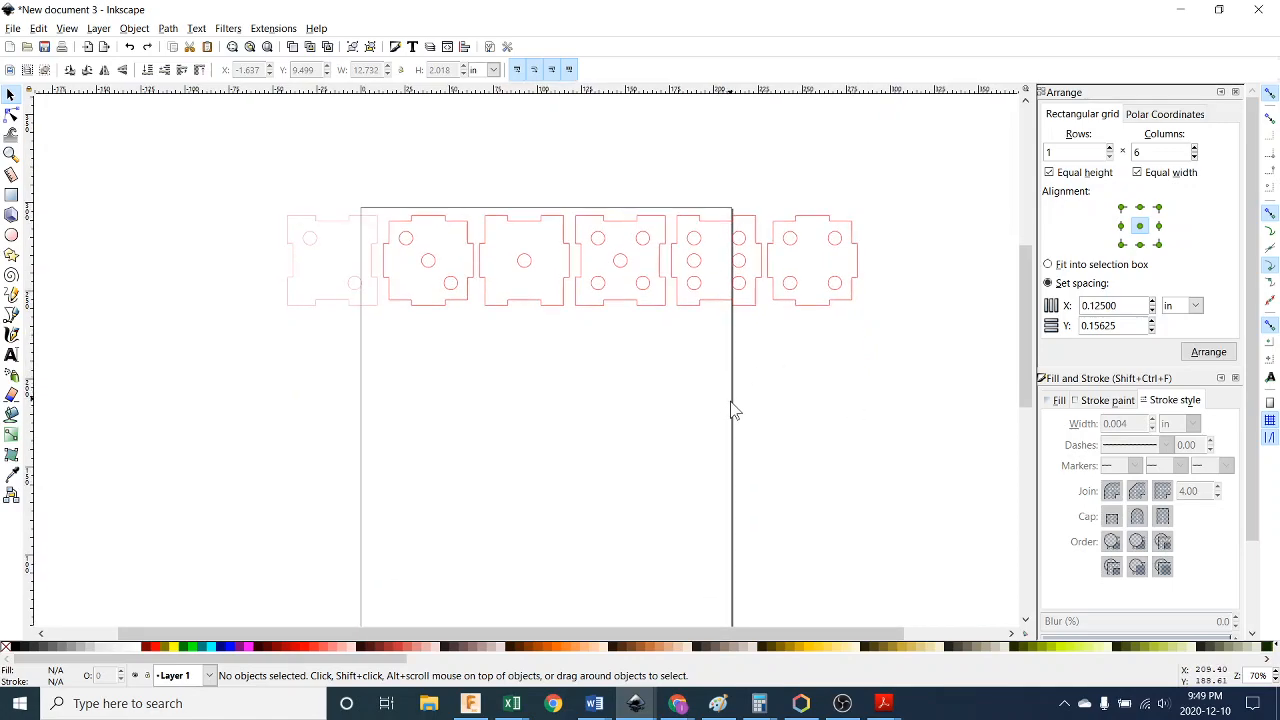
pyautogui.keyDown('ctrl'); pyautogui.scroll(-2, 733, 420); pyautogui.keyUp('ctrl')
pyautogui.scroll(-1, 728, 415)
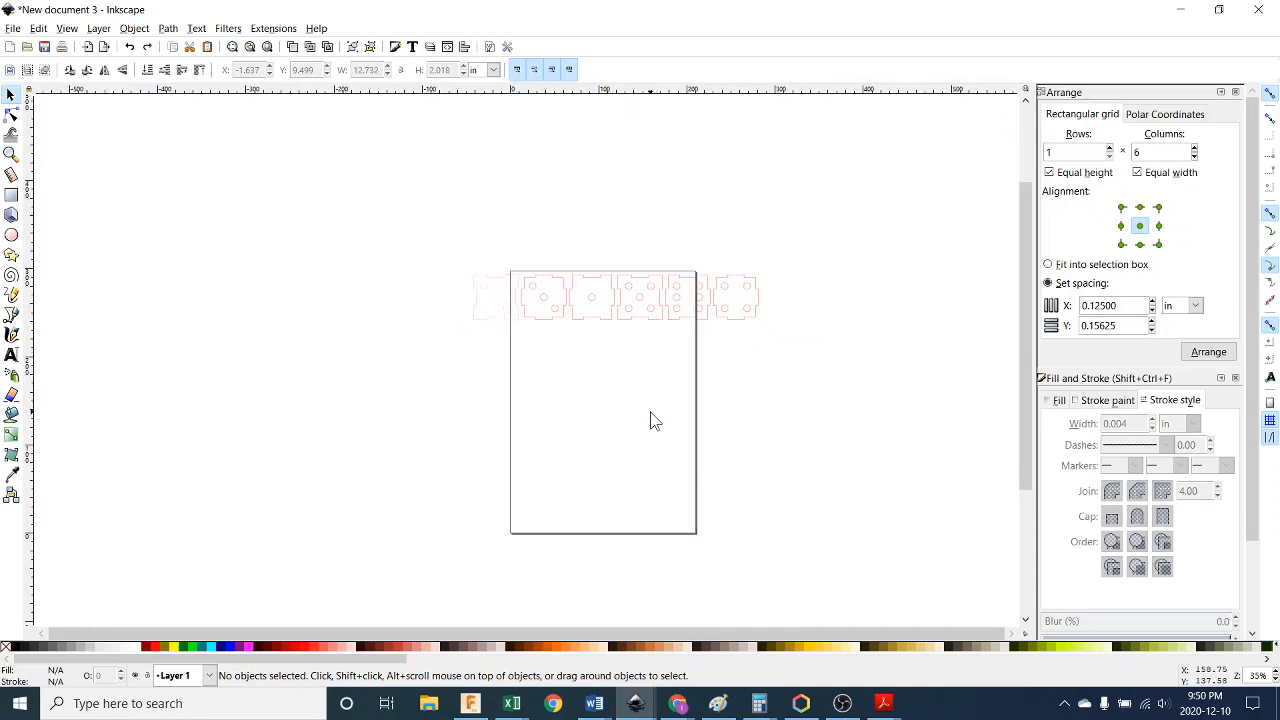
pyautogui.click(13, 28)
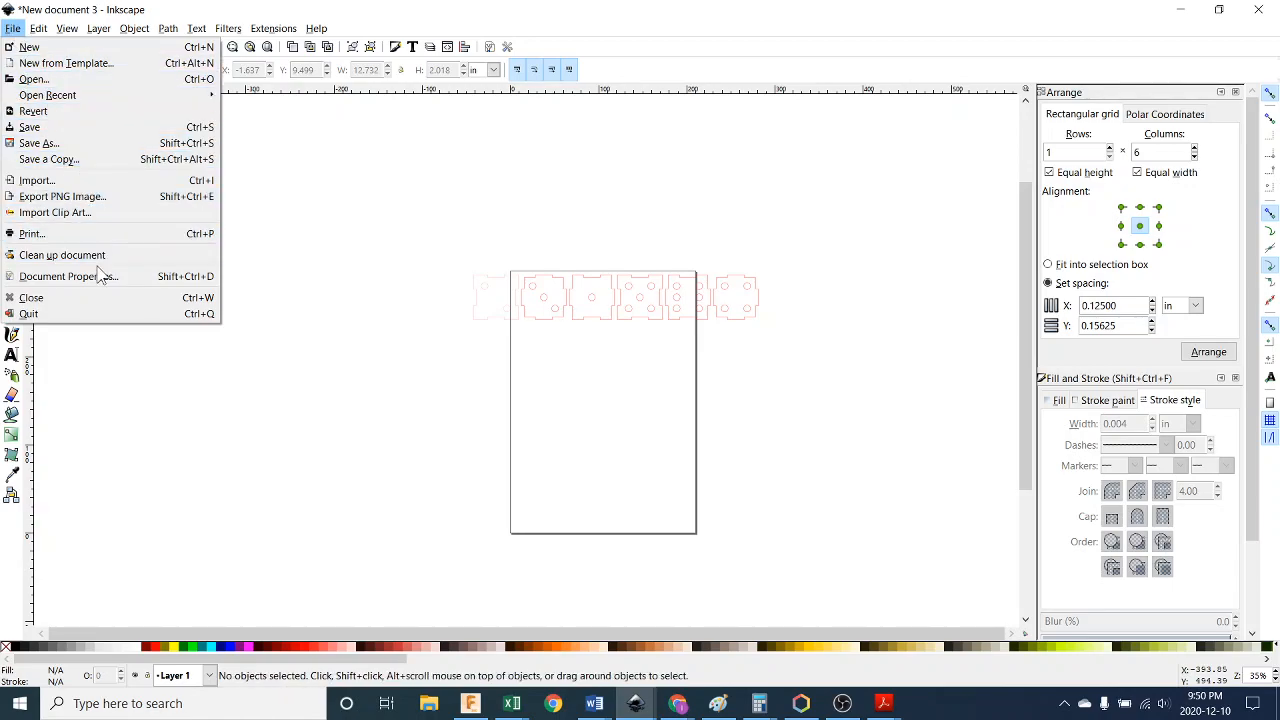
pyautogui.click(100, 276)
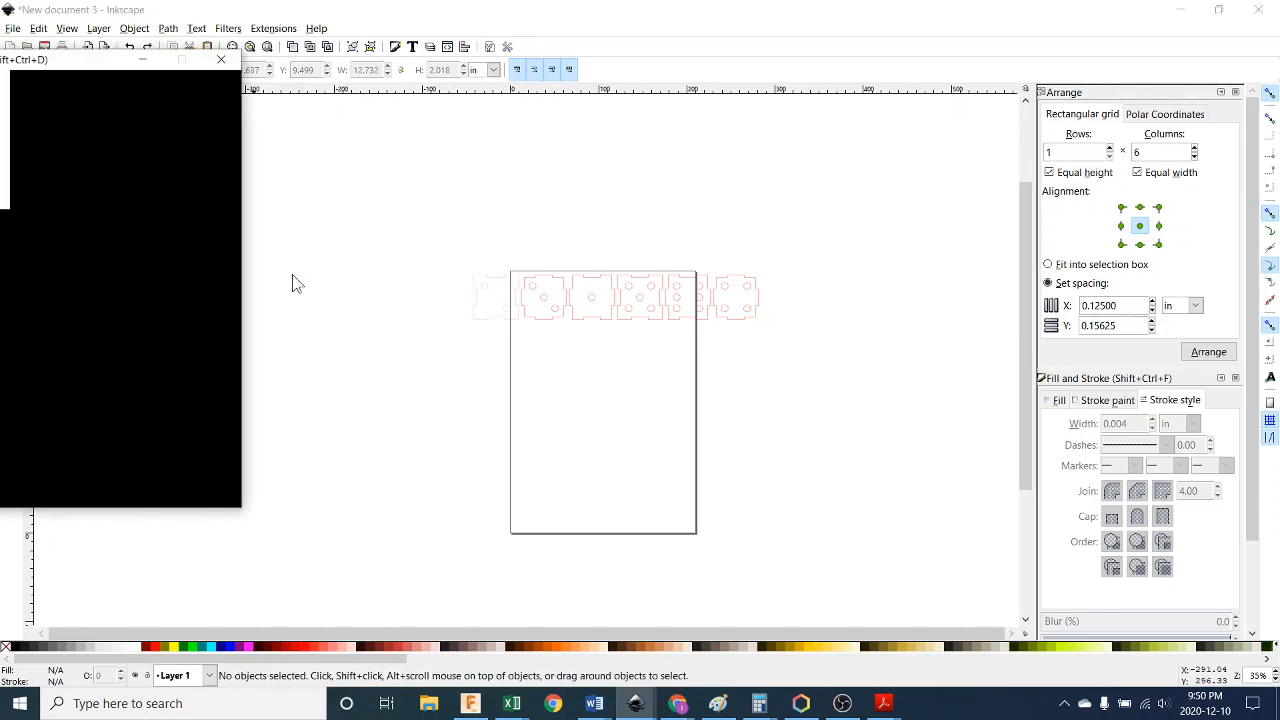
pyautogui.moveTo(104, 61); pyautogui.dragTo(615, 97)
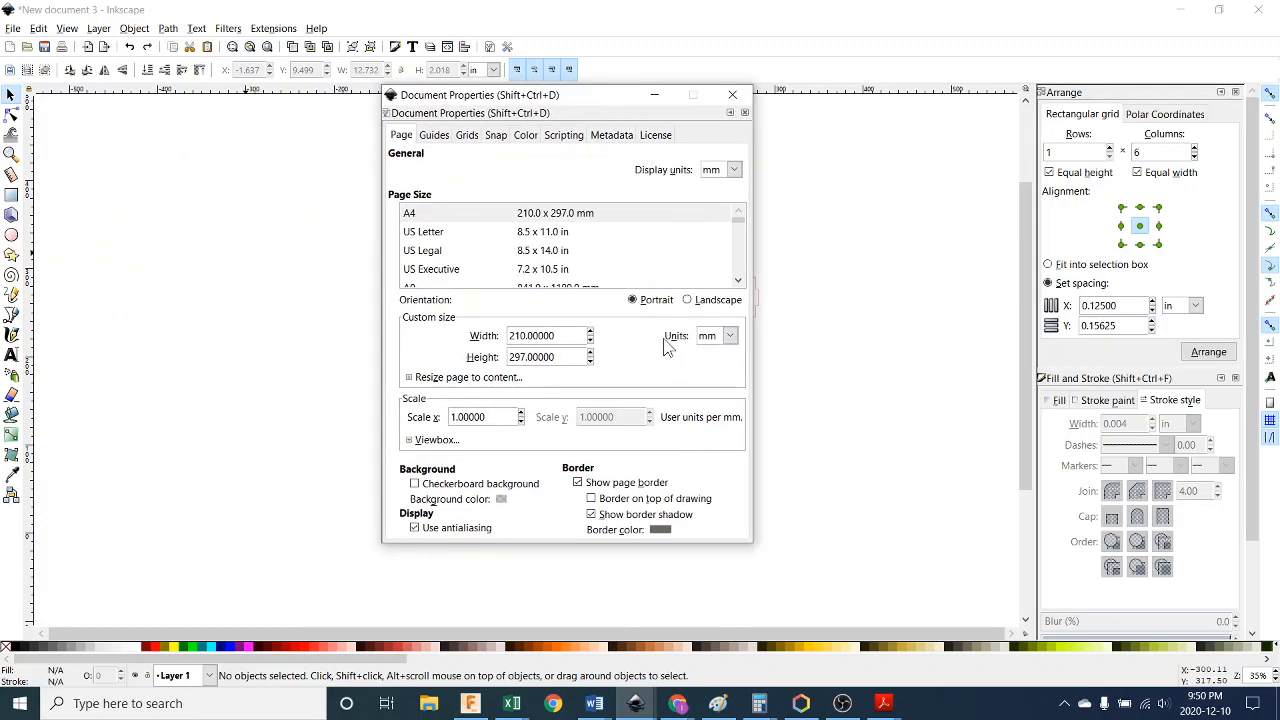
pyautogui.click(733, 337)
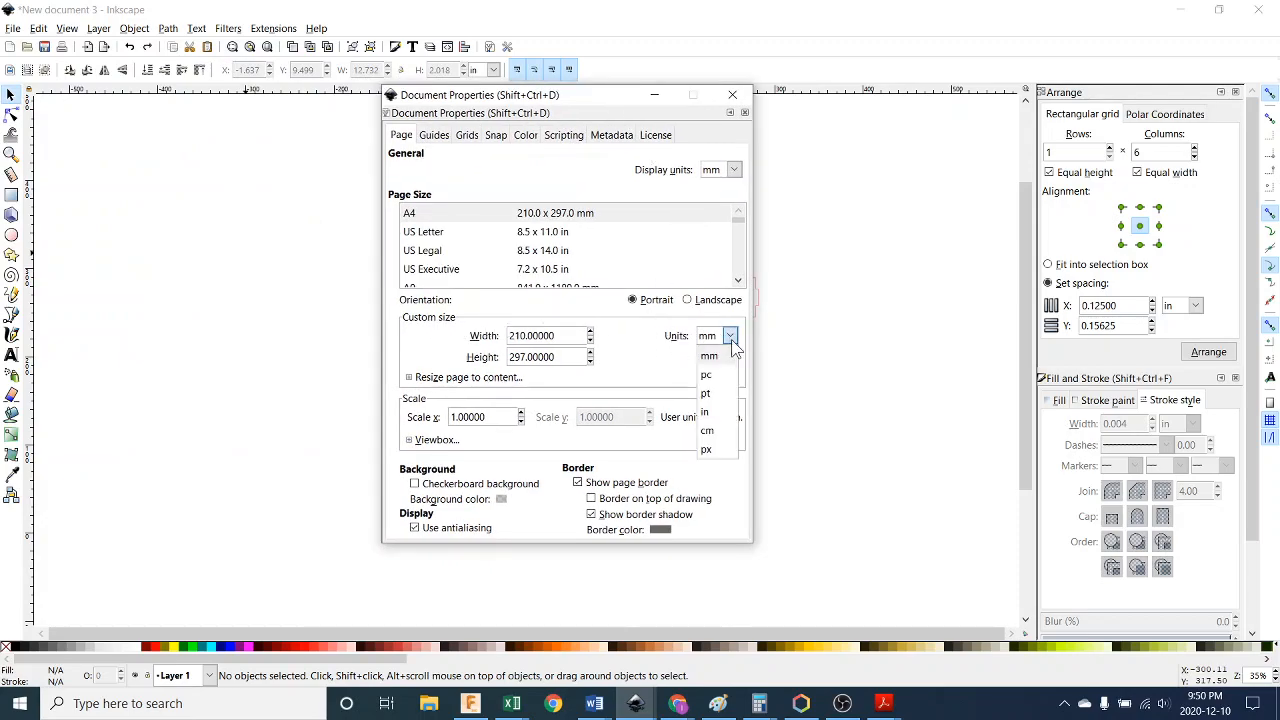
pyautogui.click(712, 410)
pyautogui.doubleClick(553, 335)
pyautogui.write('24')
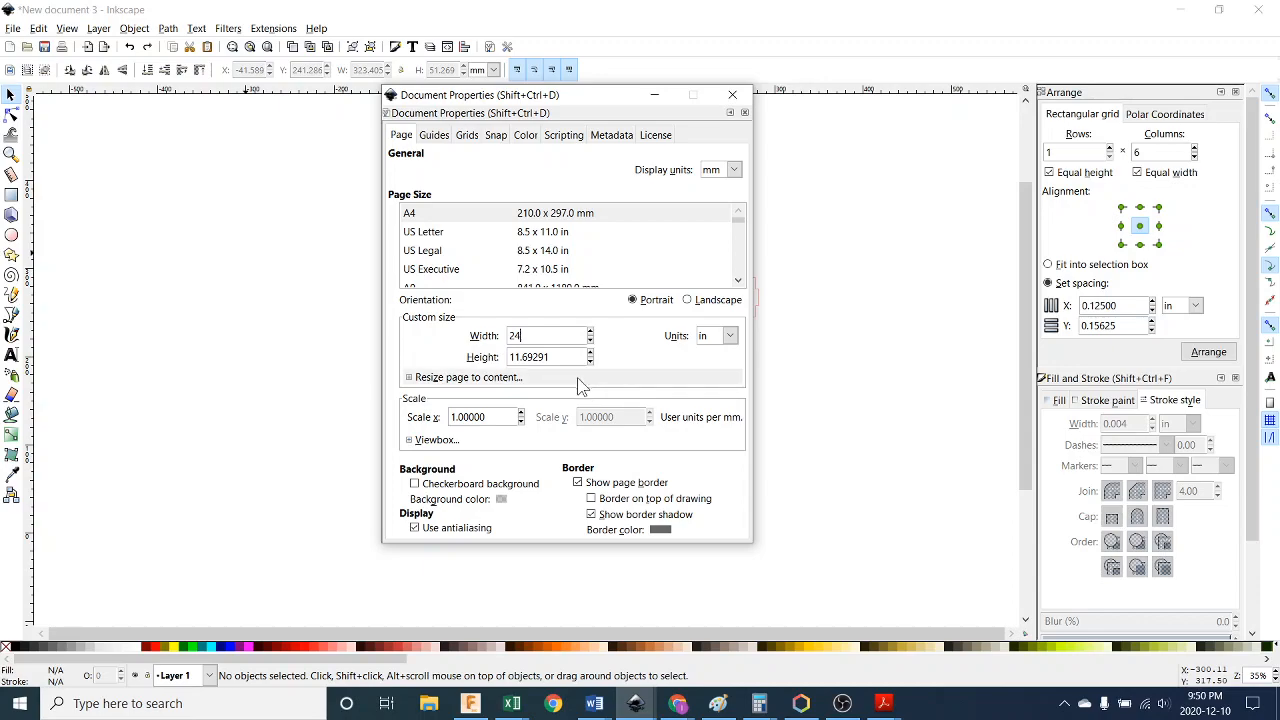
pyautogui.press('Tab')
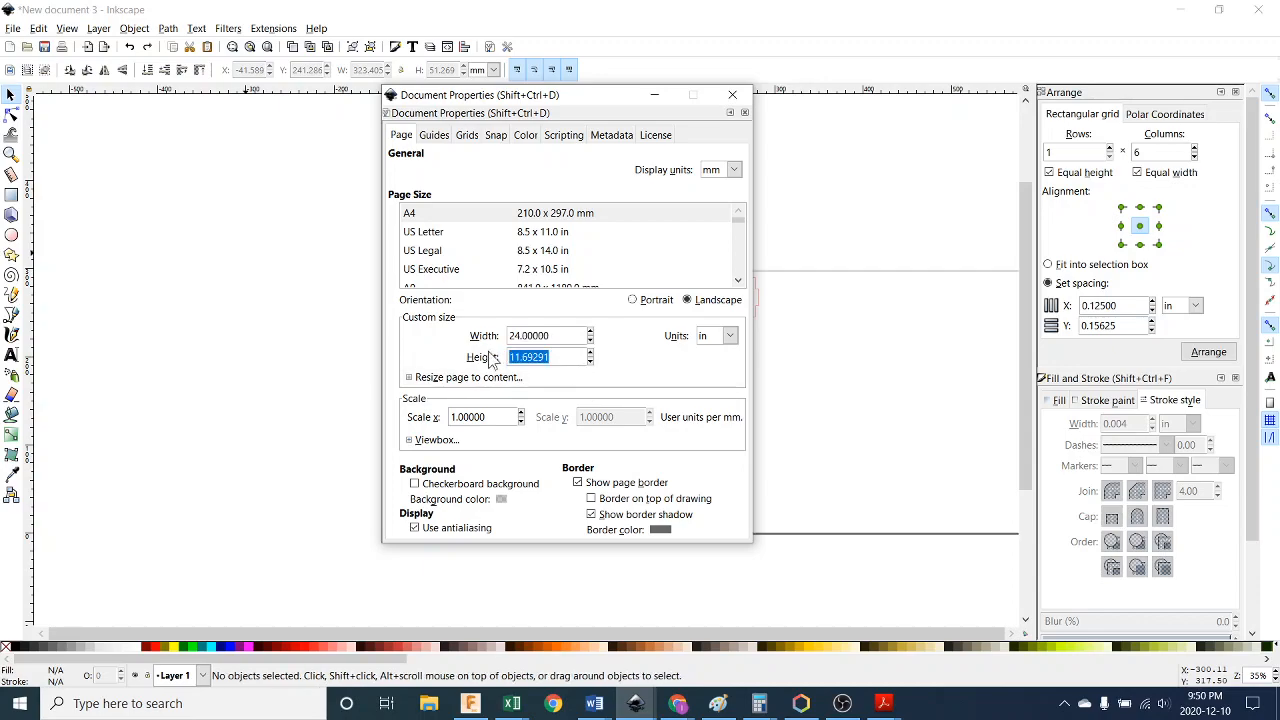
pyautogui.write('18')
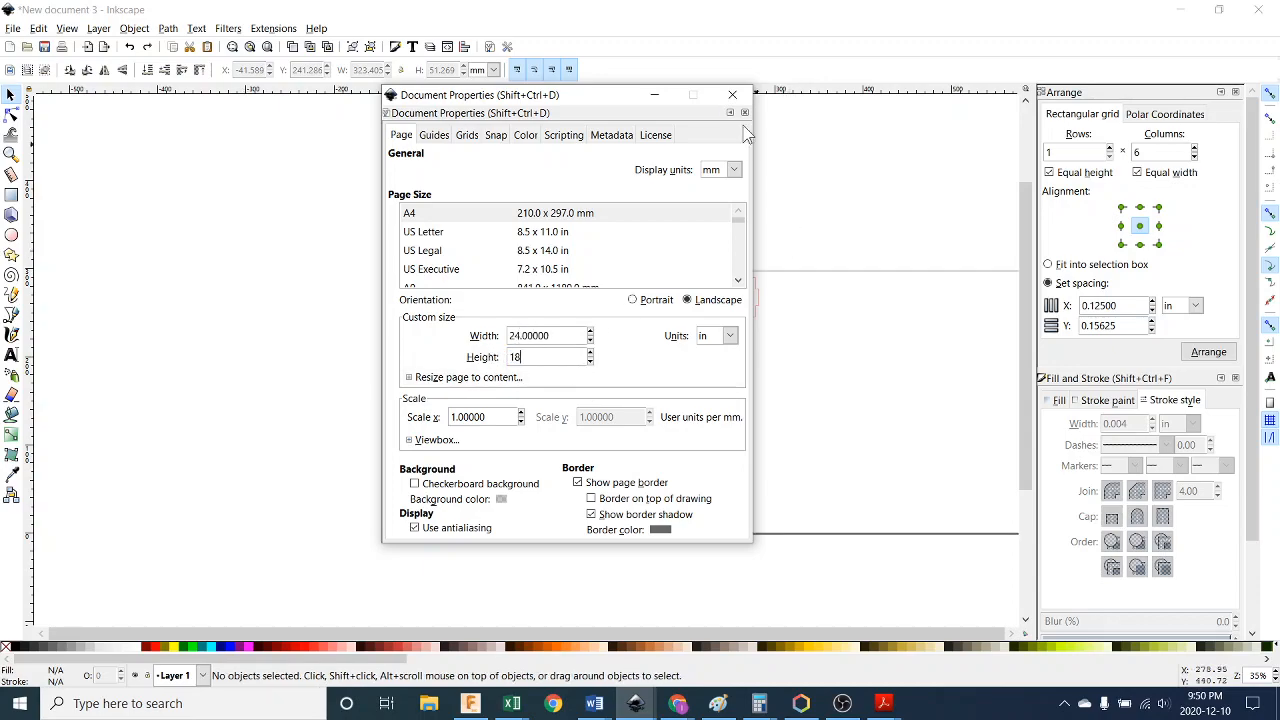
pyautogui.click(733, 94)
# Group the six die faces and move the group fully inside the page's upper half, at about X 108 mm and Y 339 mm
pyautogui.moveTo(826, 388); pyautogui.dragTo(577, 400)
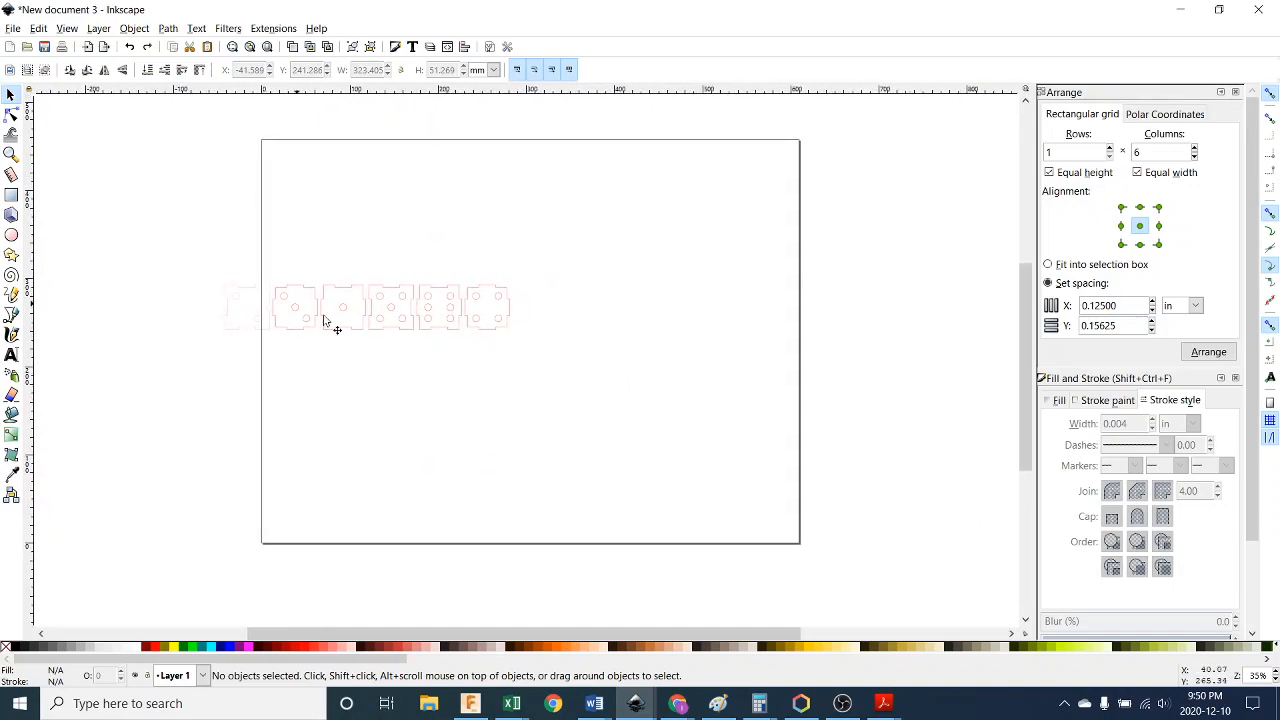
pyautogui.moveTo(165, 259)
pyautogui.mouseDown()
pyautogui.moveTo(257, 322)
pyautogui.moveTo(544, 363)
pyautogui.mouseUp()
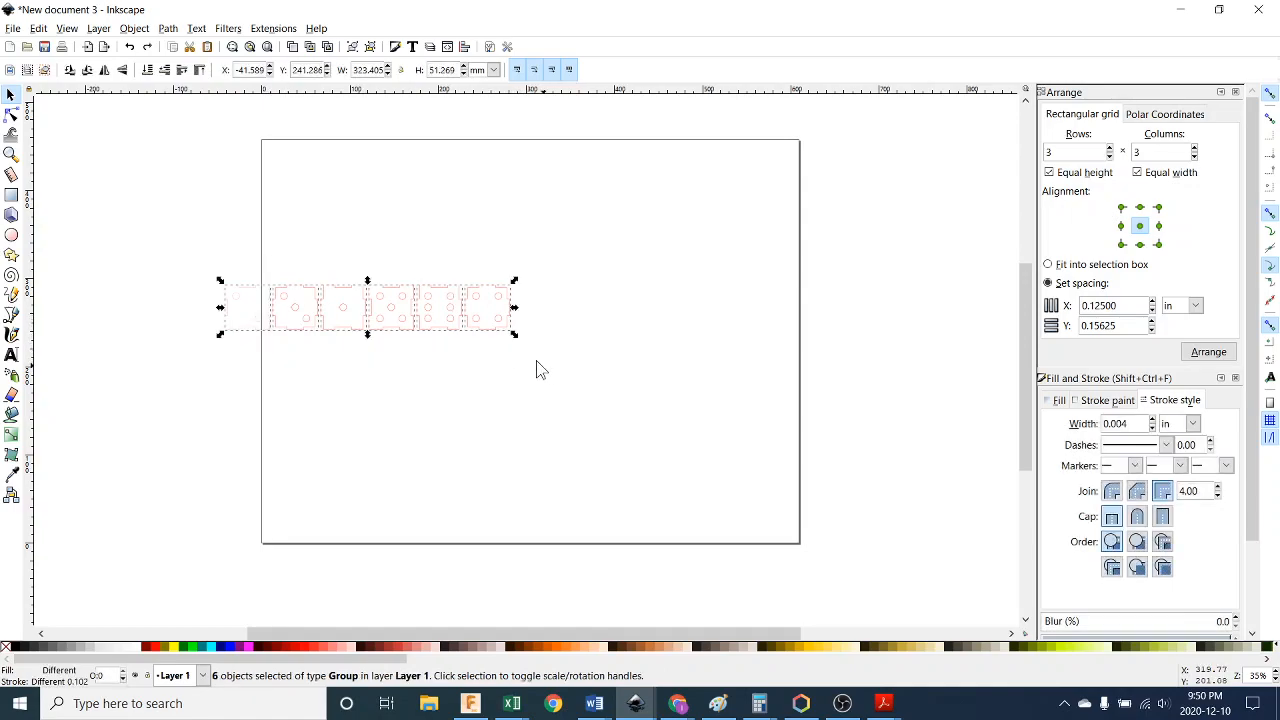
pyautogui.rightClick(482, 332)
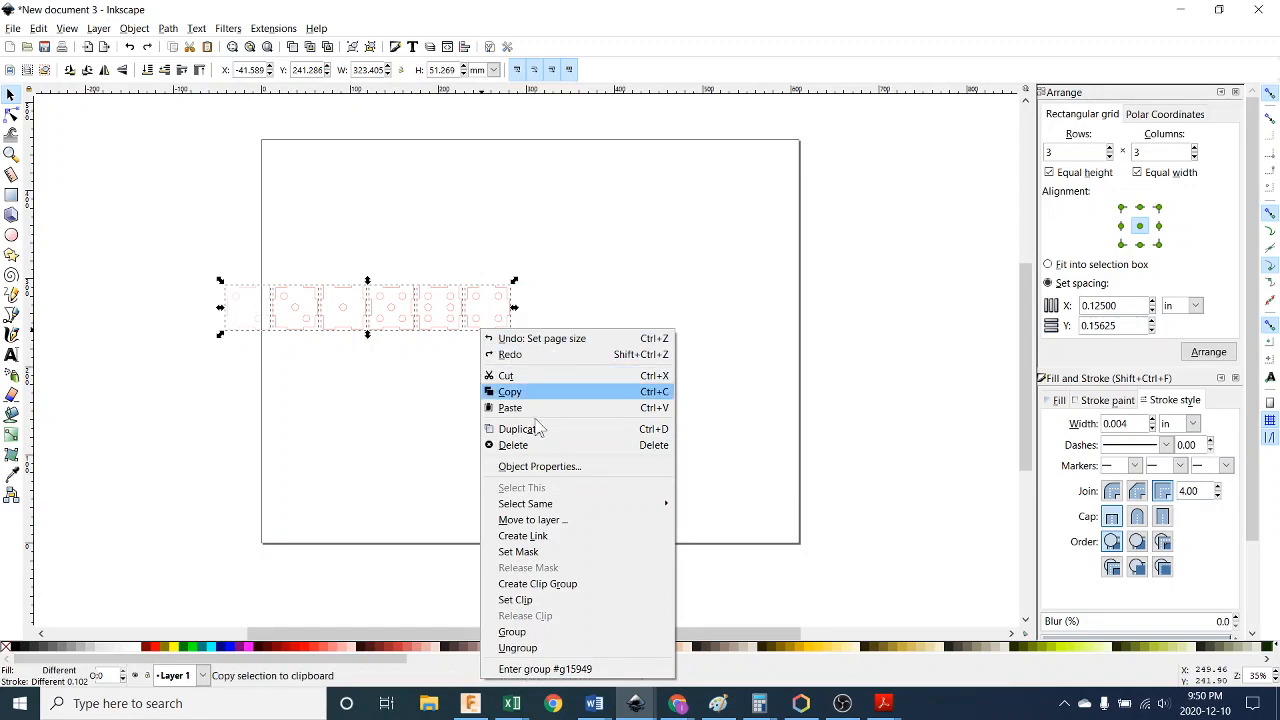
pyautogui.click(582, 629)
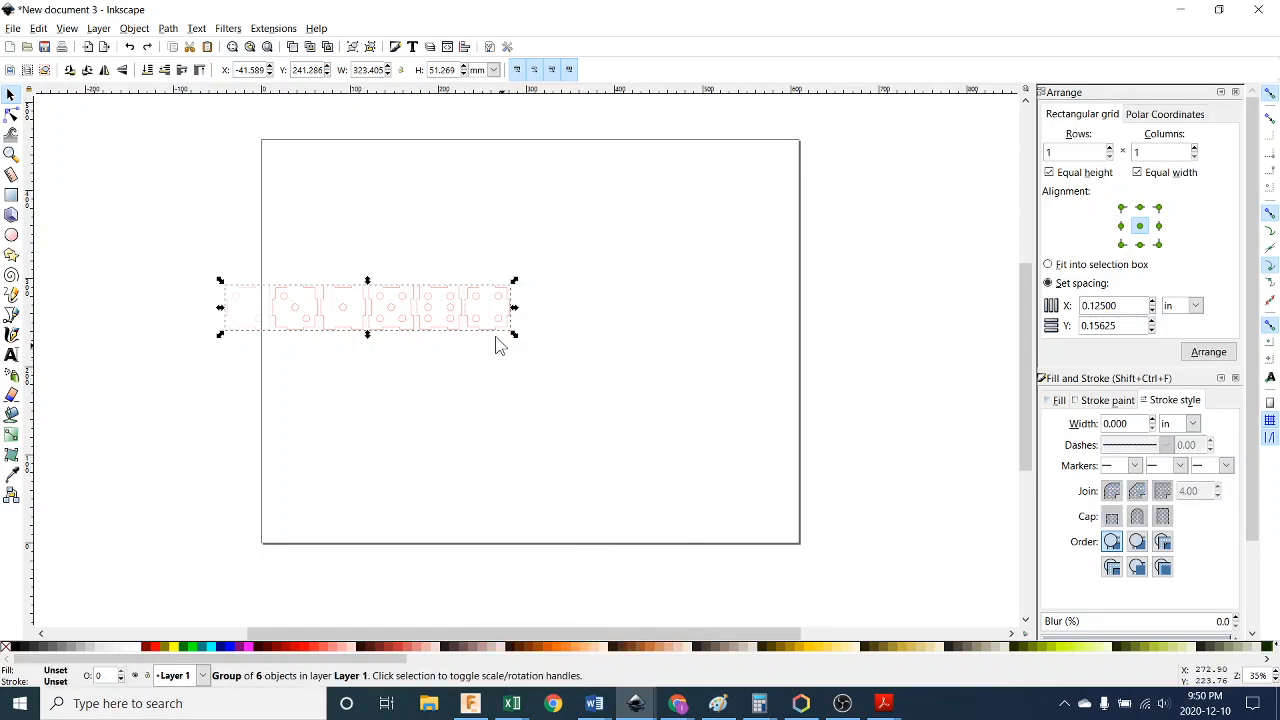
pyautogui.moveTo(486, 331); pyautogui.dragTo(612, 236)
pyautogui.click(923, 305)
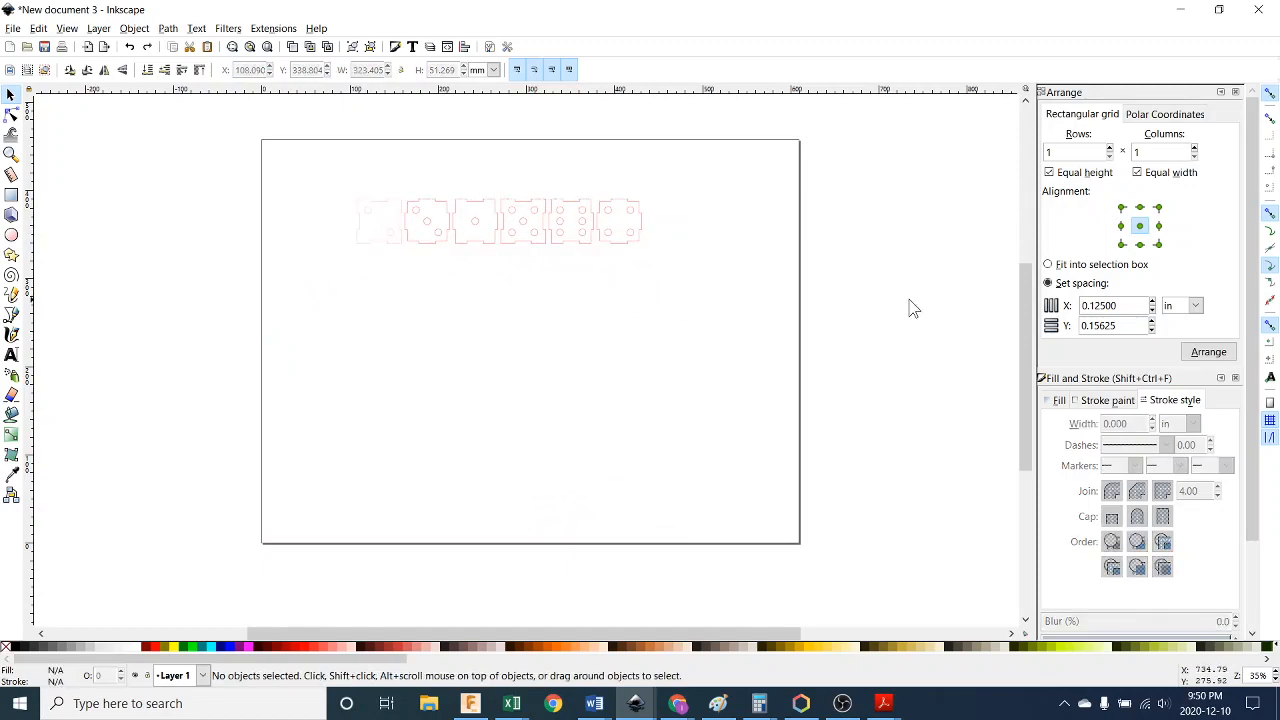